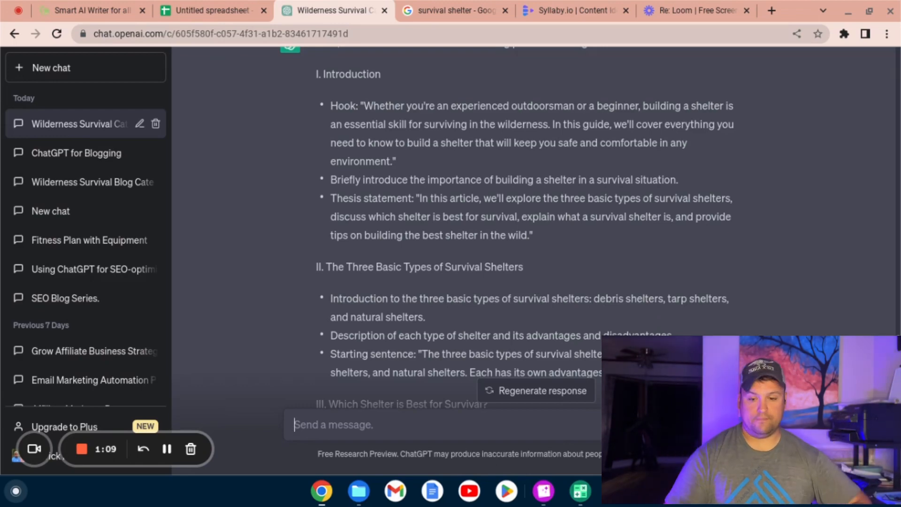
Step: Switch to Copylime, open its Article Writer, and look through the form and the available writing tools
{"action": "left_click", "coordinate": [104, 6]}
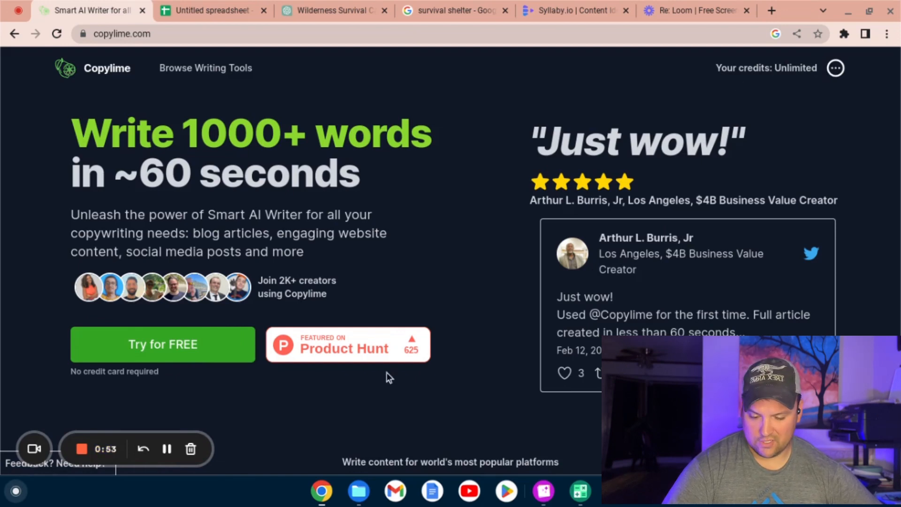
{"action": "left_click", "coordinate": [187, 355]}
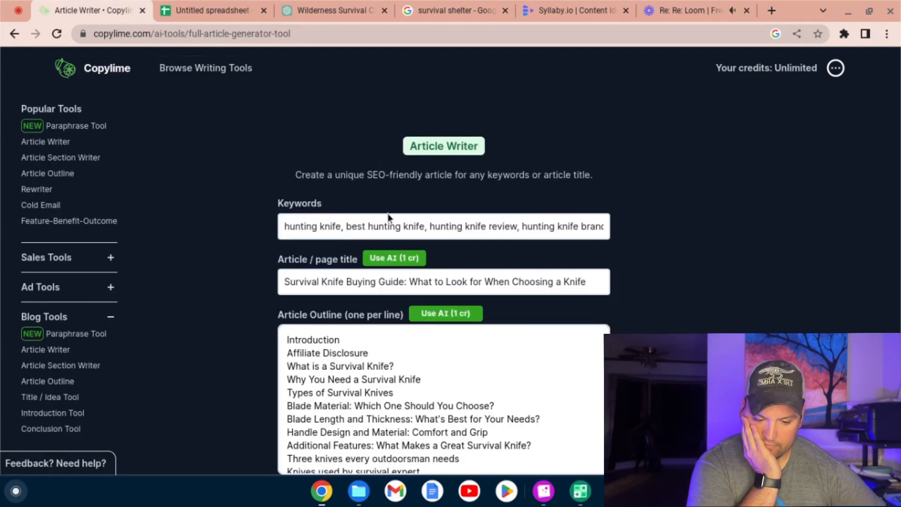
{"action": "scroll", "coordinate": [394, 208], "scroll_direction": "down", "scroll_amount": 4}
{"action": "scroll", "coordinate": [395, 209], "scroll_direction": "up", "scroll_amount": 4}
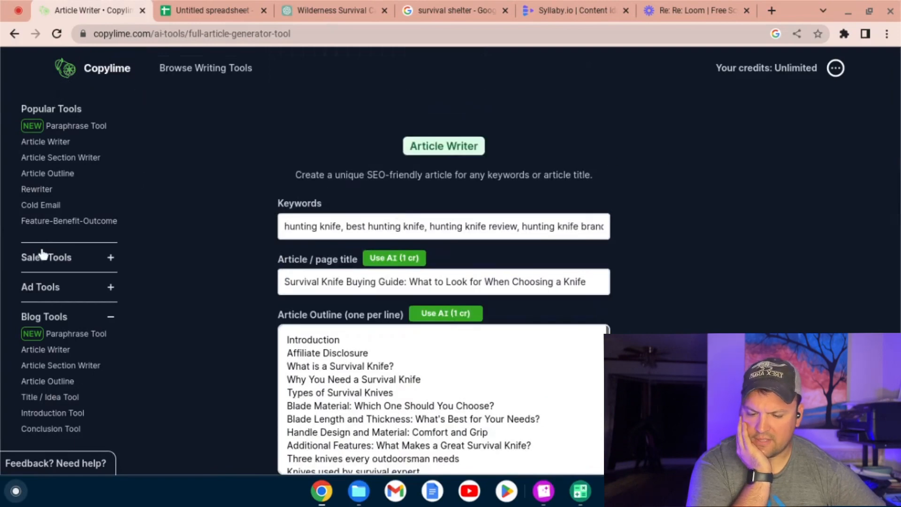
{"action": "scroll", "coordinate": [50, 290], "scroll_direction": "down", "scroll_amount": 3}
{"action": "scroll", "coordinate": [51, 290], "scroll_direction": "down", "scroll_amount": 6}
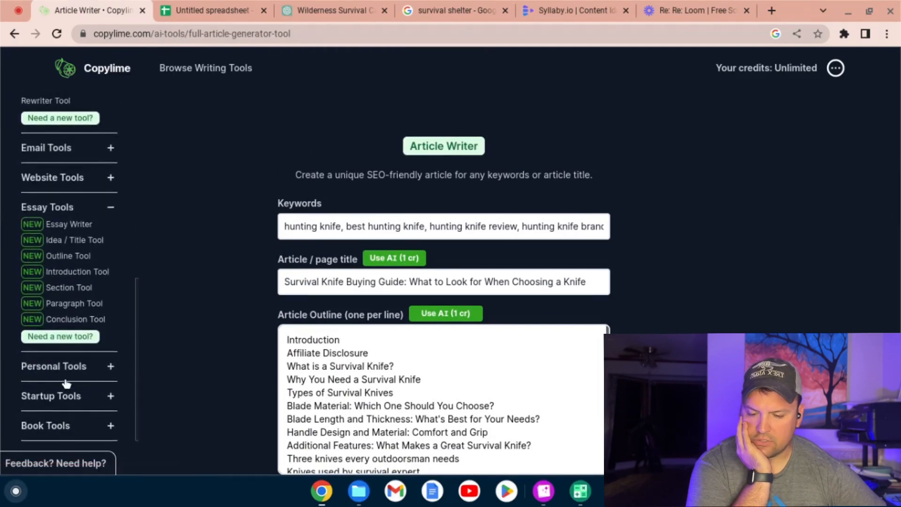
{"action": "scroll", "coordinate": [65, 347], "scroll_direction": "up", "scroll_amount": 9}
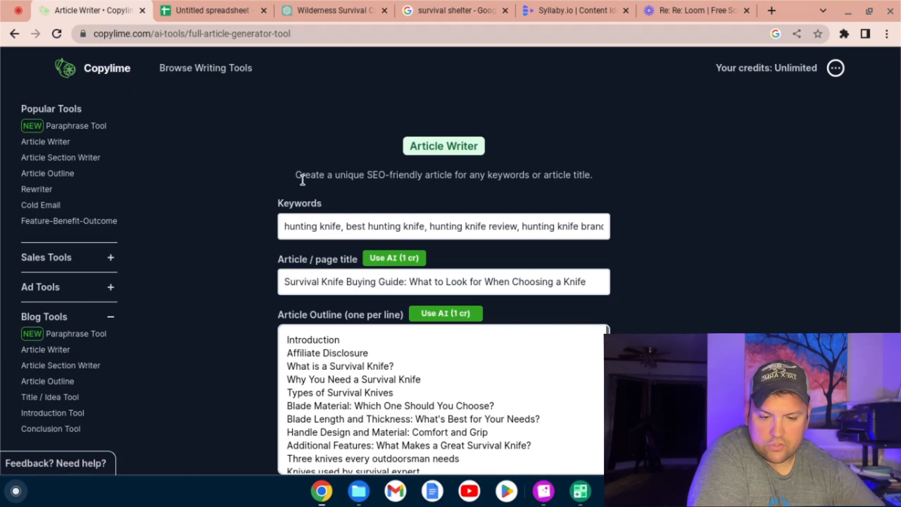
Step: Switch to ChatGPT and request 30 keywords and keyword phrases related to this article, with each one separated by a comma
{"action": "left_click", "coordinate": [298, 5]}
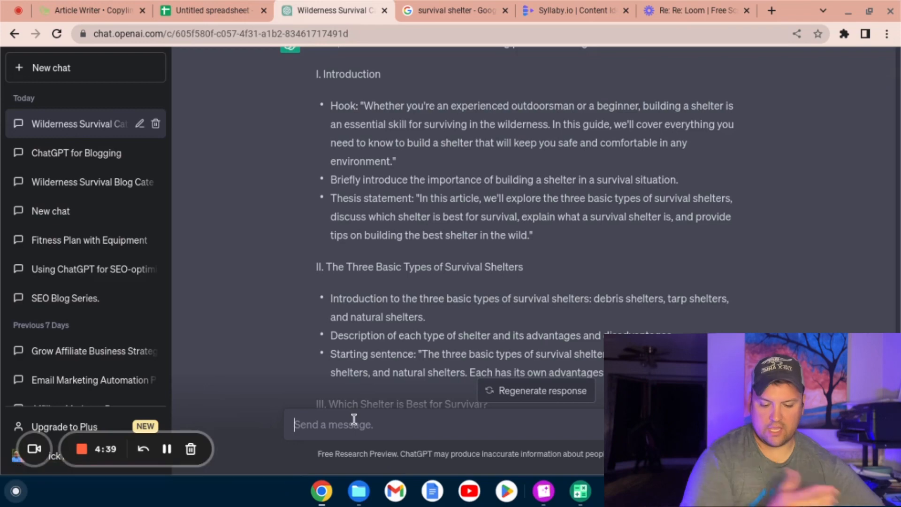
{"action": "type", "text": "write me"}
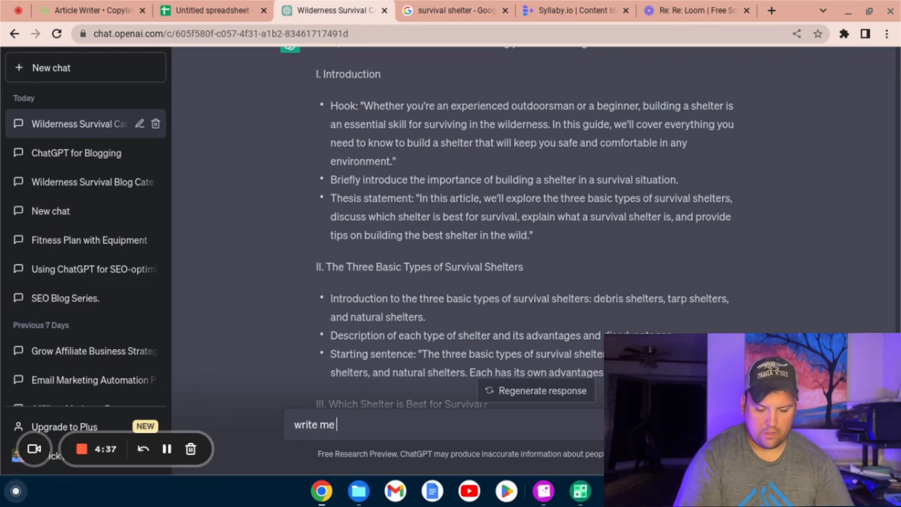
{"action": "type", "text": " 30 keyw"}
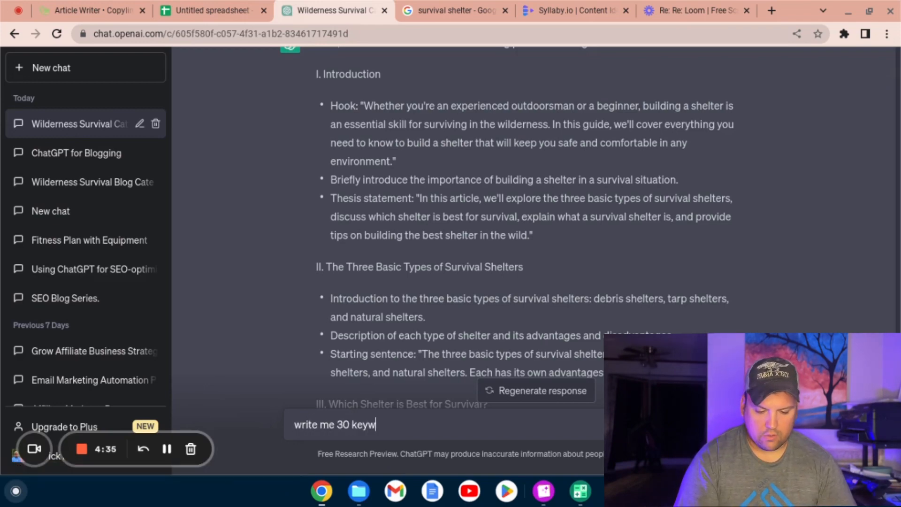
{"action": "type", "text": "ords and s"}
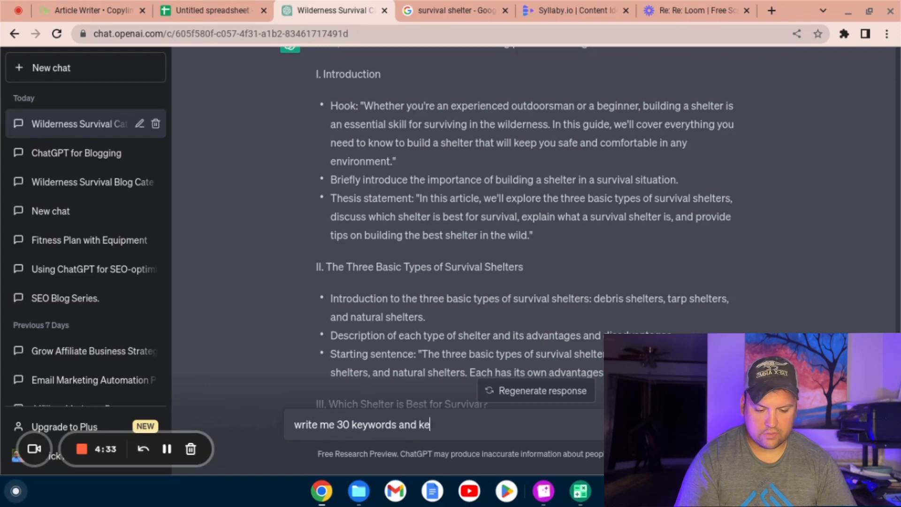
{"action": "type", "text": "eyword phrases related to this article"}
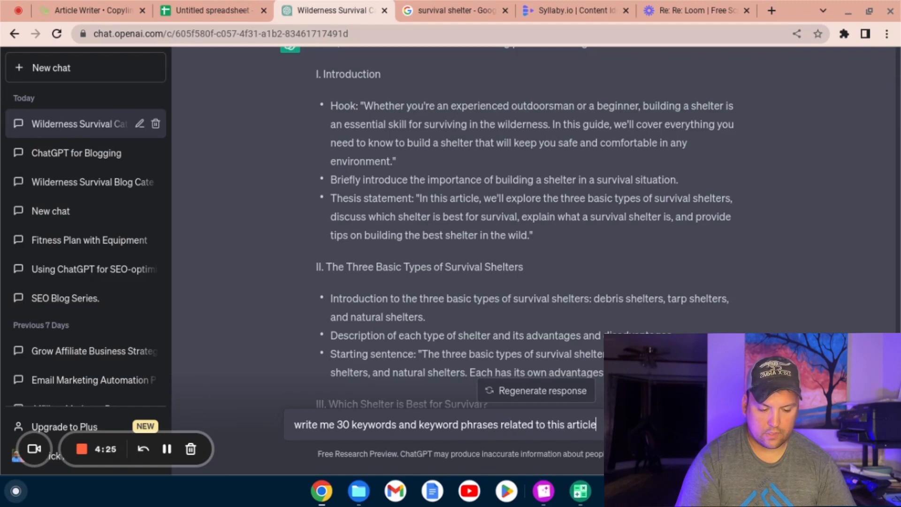
{"action": "type", "text": "."}
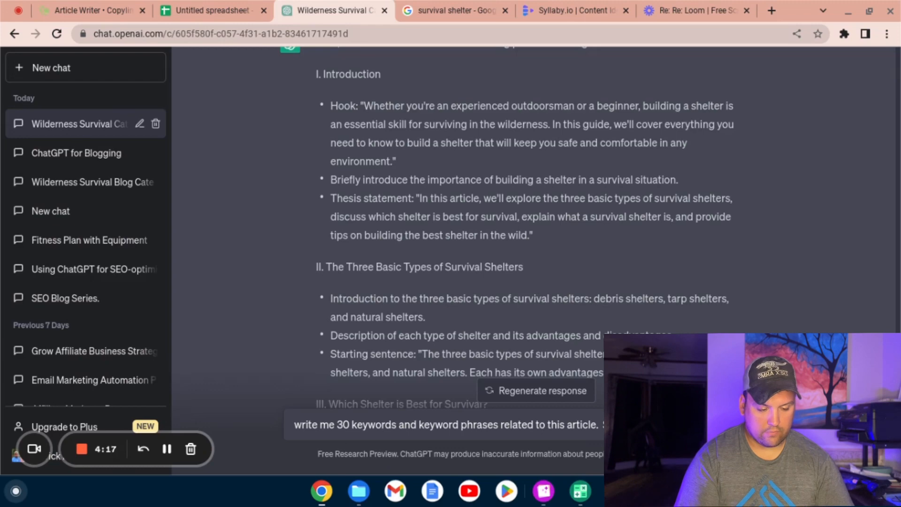
{"action": "type", "text": "word ph"}
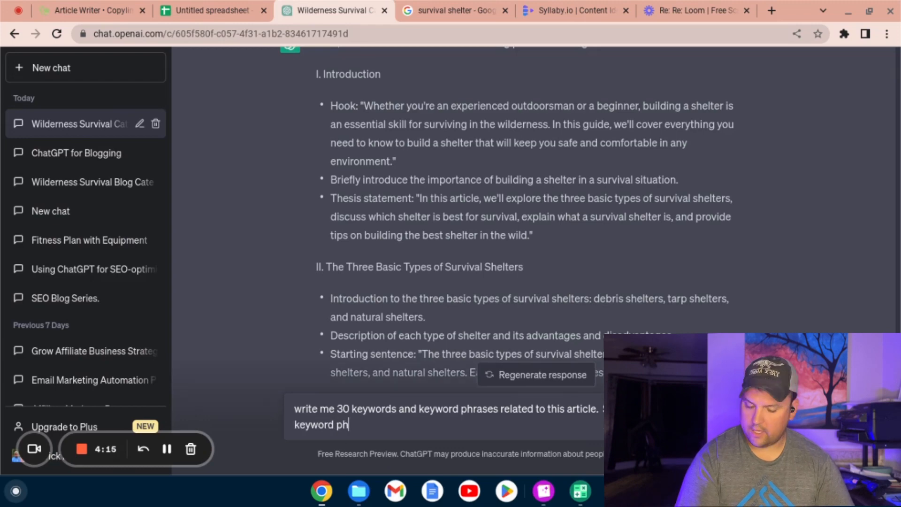
{"action": "type", "text": "rase with a "}
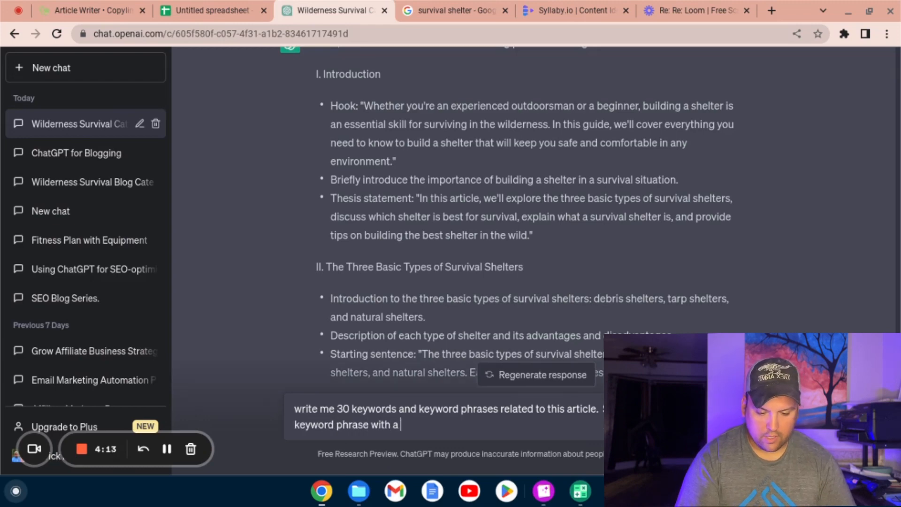
{"action": "type", "text": "comma"}
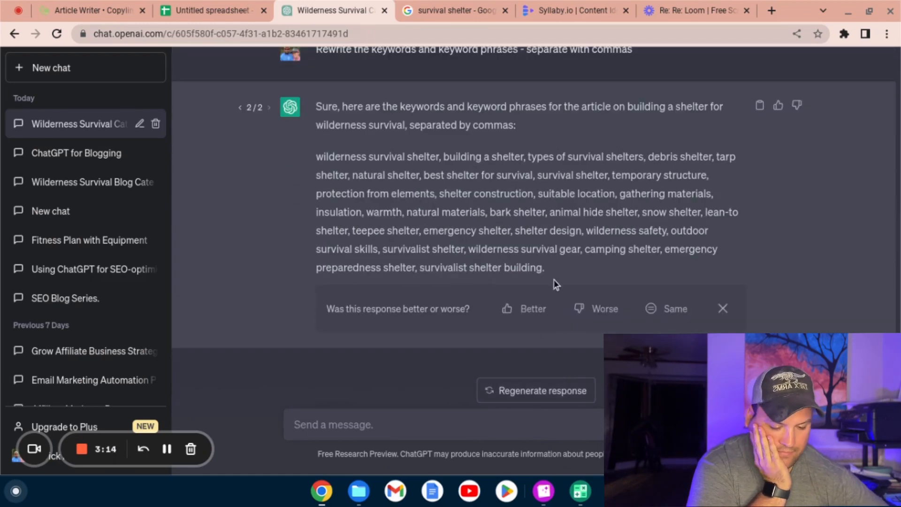
Step: Rate the comma-separated ChatGPT response as better and copy its keyword list over the existing keywords in Copylime's Article Writer
{"action": "left_click", "coordinate": [529, 314]}
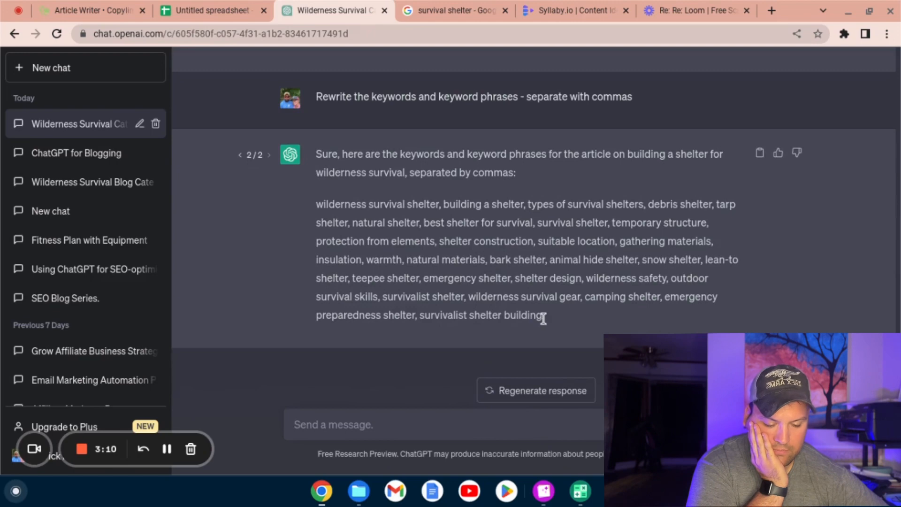
{"action": "left_click_drag", "start_coordinate": [543, 318], "coordinate": [316, 208]}
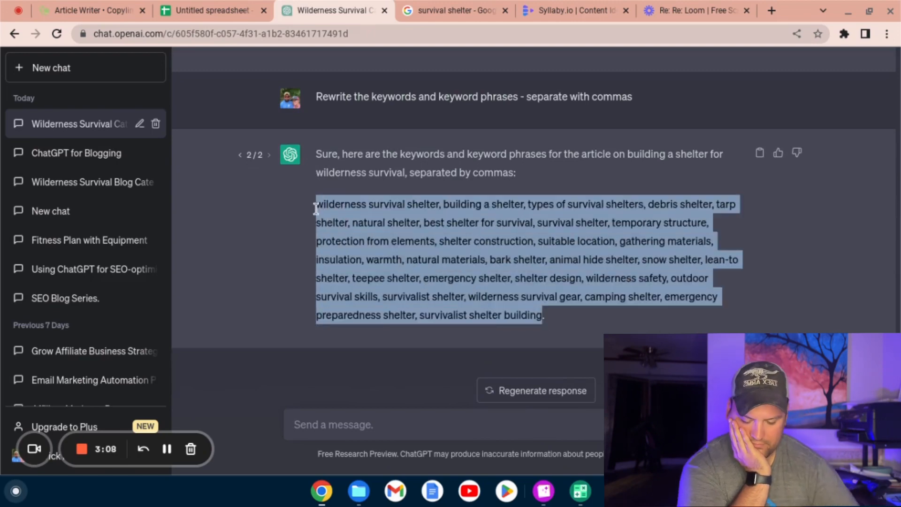
{"action": "left_click", "coordinate": [89, 14]}
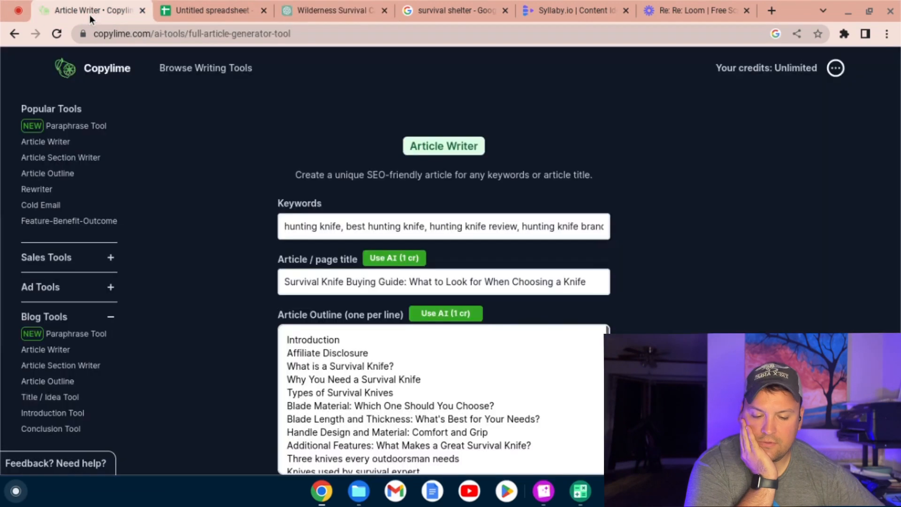
{"action": "triple_click", "coordinate": [308, 230]}
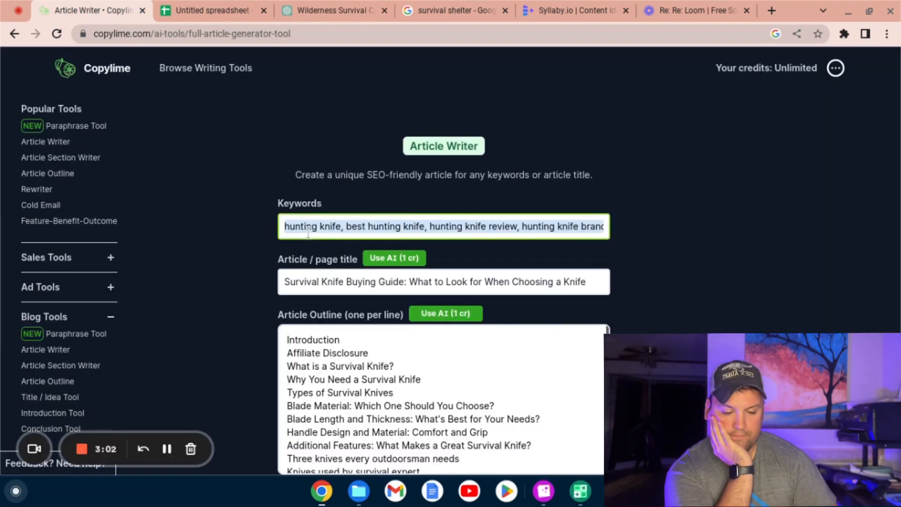
{"action": "key", "text": "ctrl+v"}
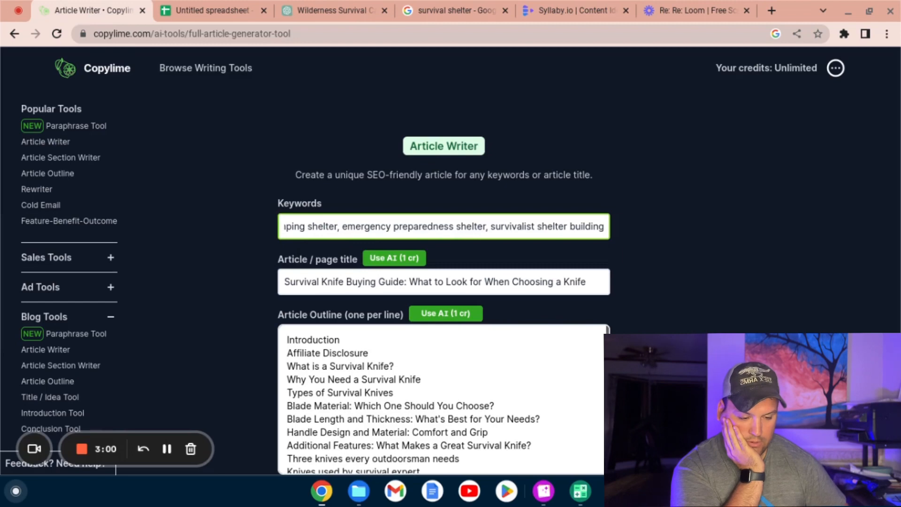
{"action": "key", "text": "BackSpace"}
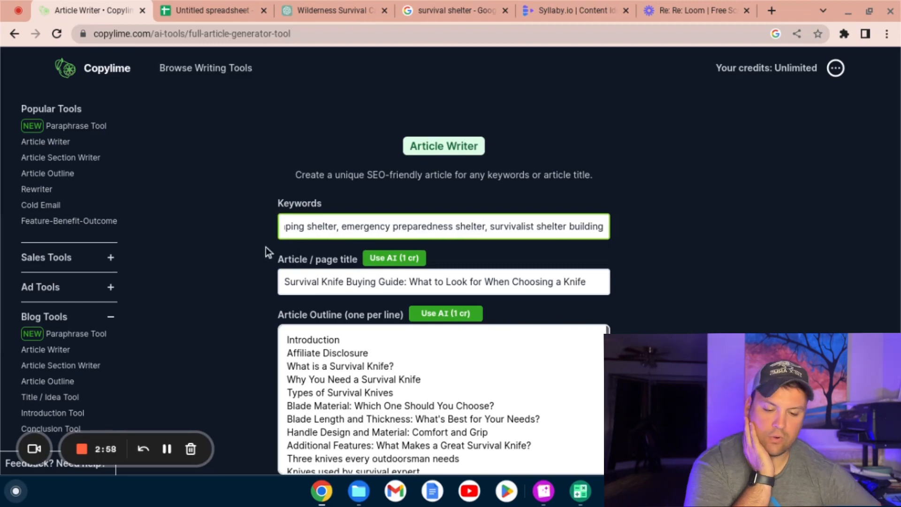
Step: Replace the article title with "Building a Survival Shelter" and generate a new article outline with AI
{"action": "left_click", "coordinate": [301, 281]}
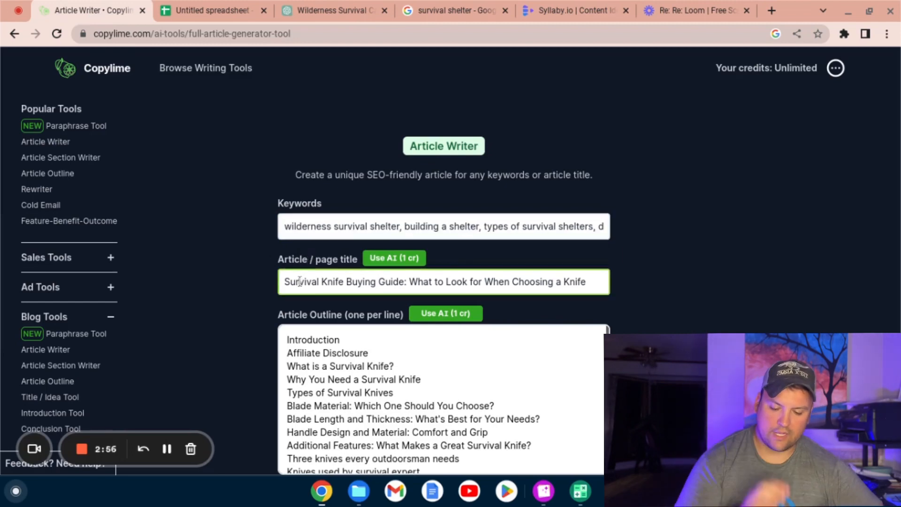
{"action": "key", "text": "ctrl+a"}
{"action": "type", "text": "Buil"}
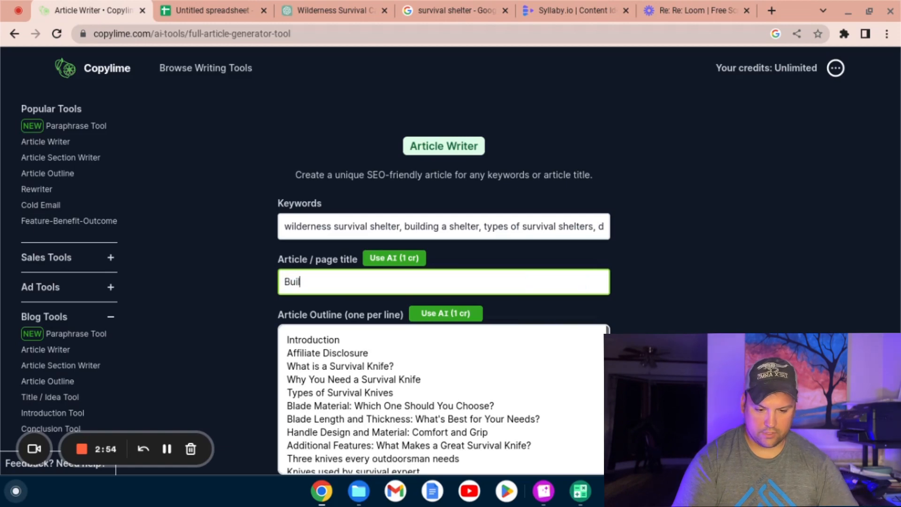
{"action": "type", "text": "ding a Surviv"}
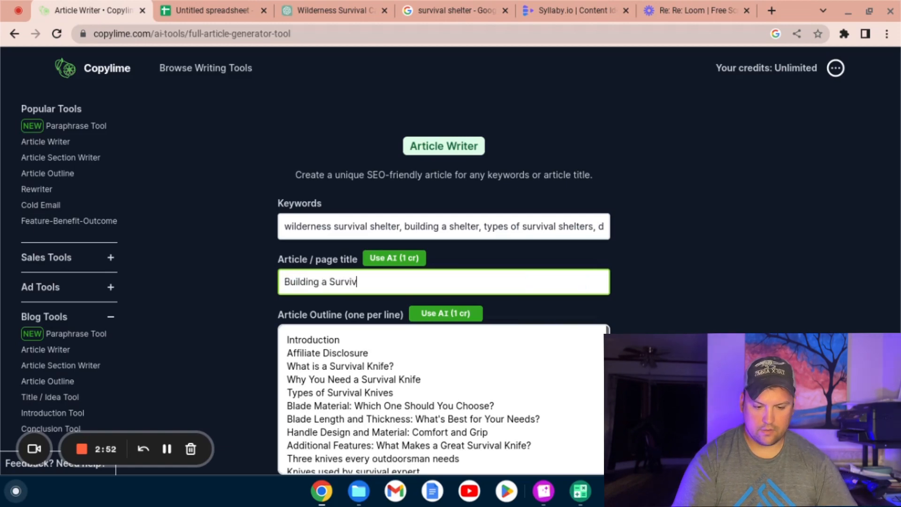
{"action": "type", "text": "al Shelter"}
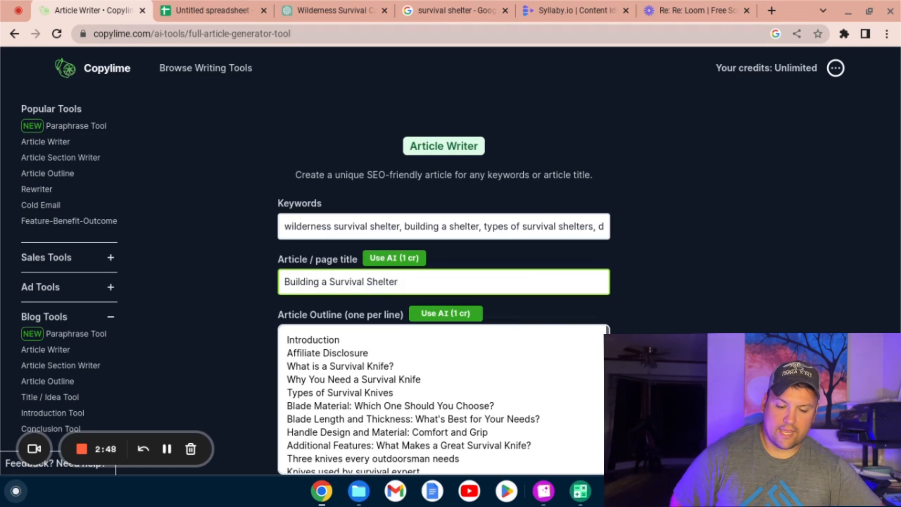
{"action": "scroll", "coordinate": [483, 212], "scroll_direction": "down", "scroll_amount": 2}
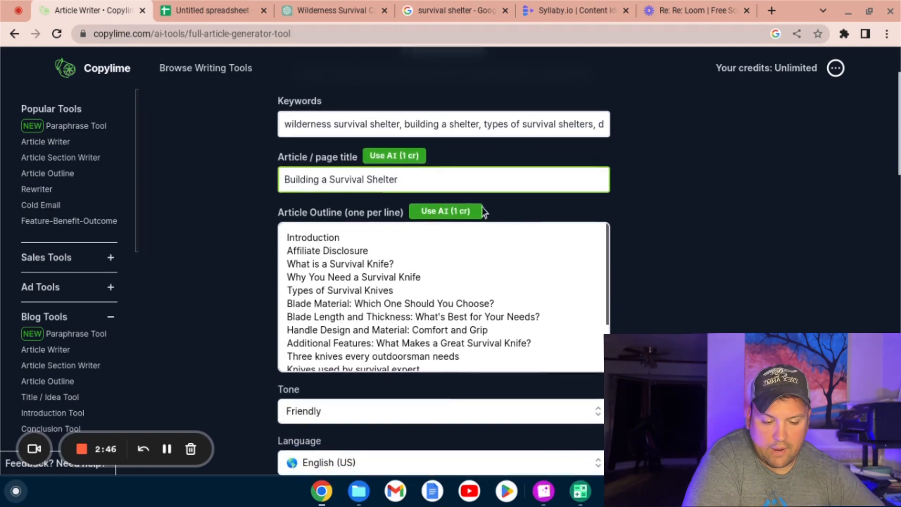
{"action": "left_click", "coordinate": [479, 212]}
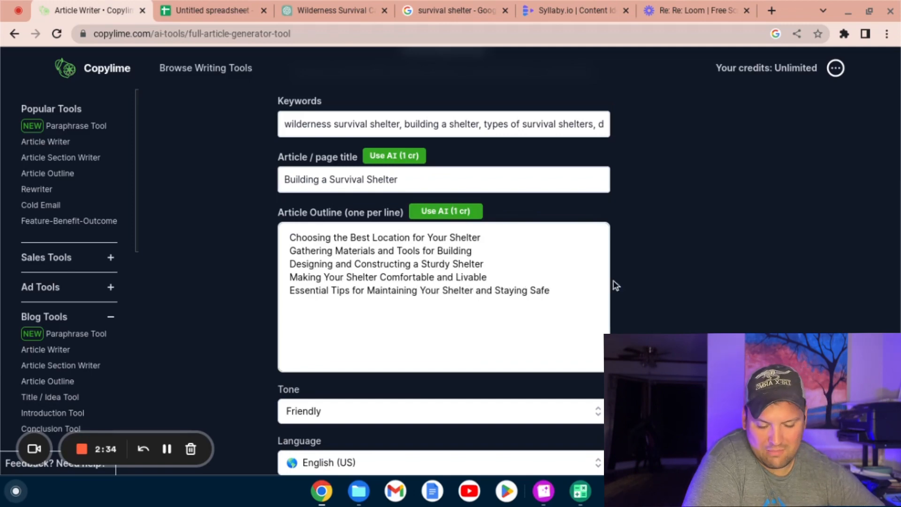
Step: Switch to ChatGPT to review the sections of the shelter article outline from introduction to conclusion, and return to Copylime
{"action": "left_click", "coordinate": [329, 11]}
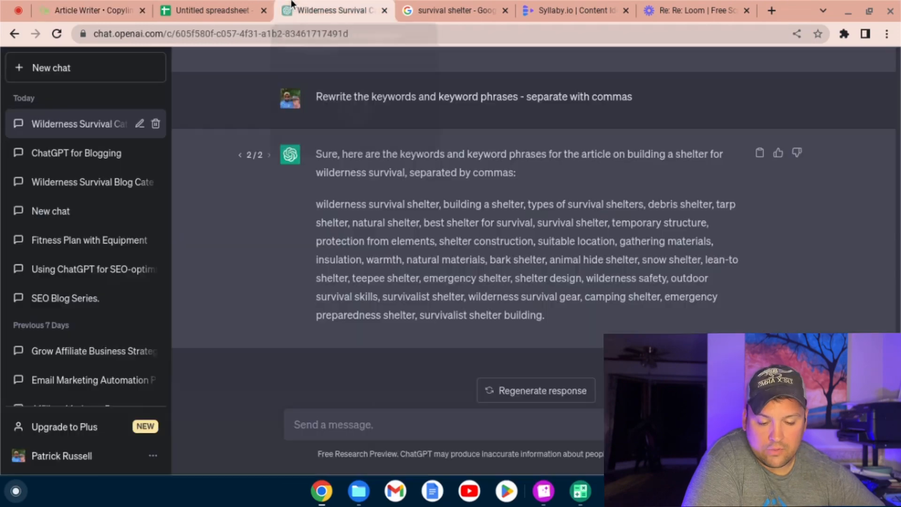
{"action": "scroll", "coordinate": [360, 185], "scroll_direction": "up", "scroll_amount": 5}
{"action": "scroll", "coordinate": [360, 185], "scroll_direction": "up", "scroll_amount": 15}
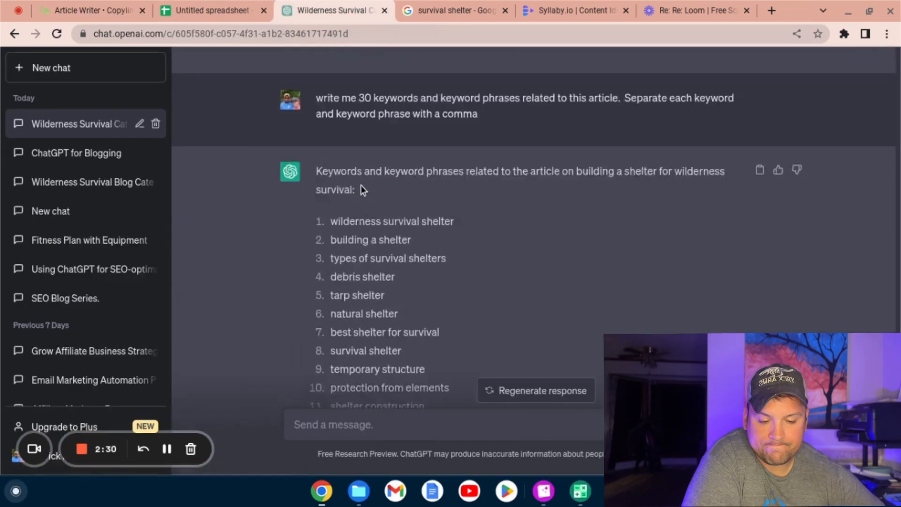
{"action": "scroll", "coordinate": [360, 185], "scroll_direction": "up", "scroll_amount": 10}
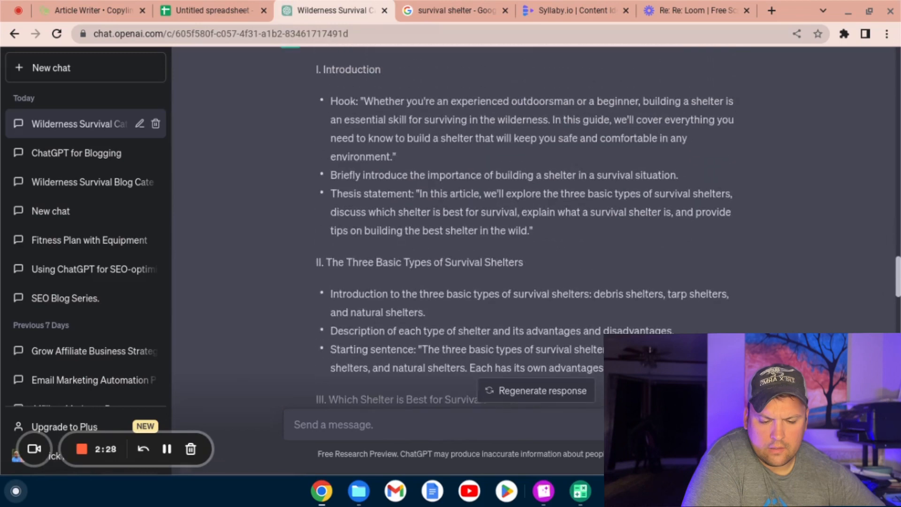
{"action": "scroll", "coordinate": [360, 185], "scroll_direction": "down", "scroll_amount": 2}
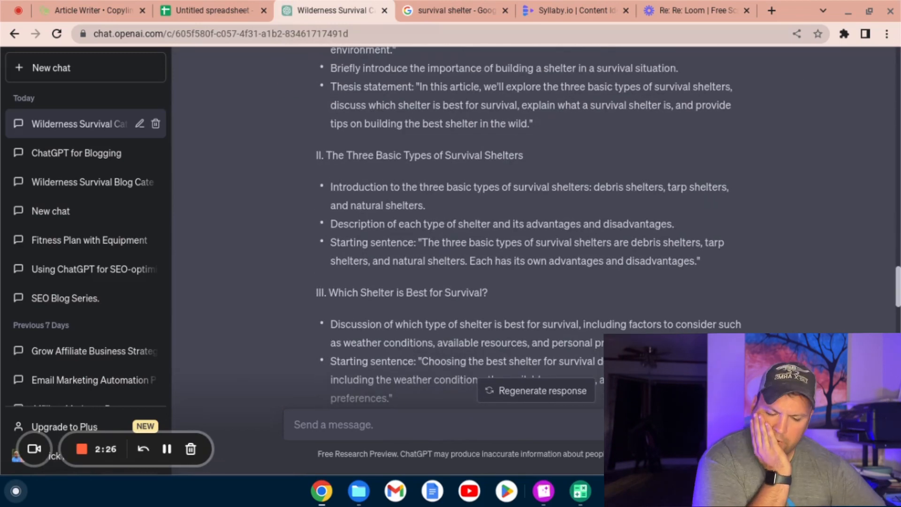
{"action": "scroll", "coordinate": [360, 185], "scroll_direction": "down", "scroll_amount": 3}
{"action": "scroll", "coordinate": [360, 185], "scroll_direction": "down", "scroll_amount": 1}
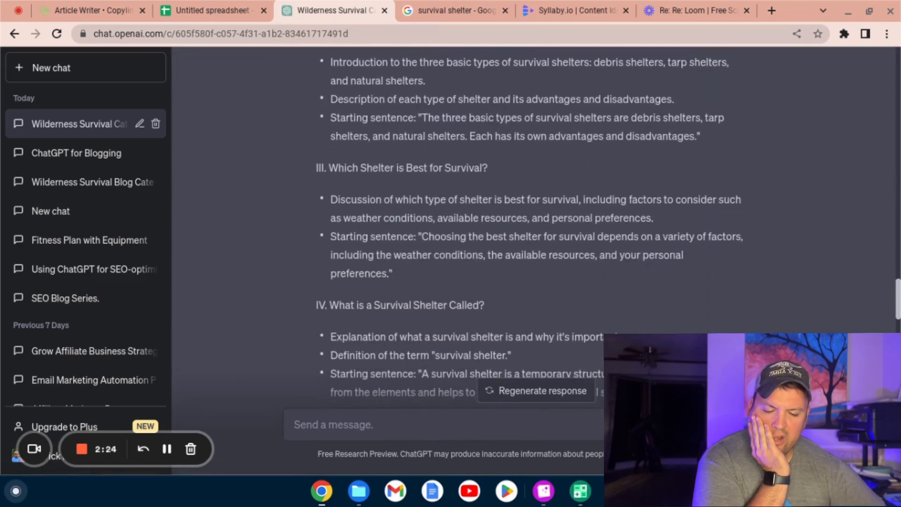
{"action": "scroll", "coordinate": [360, 185], "scroll_direction": "down", "scroll_amount": 3}
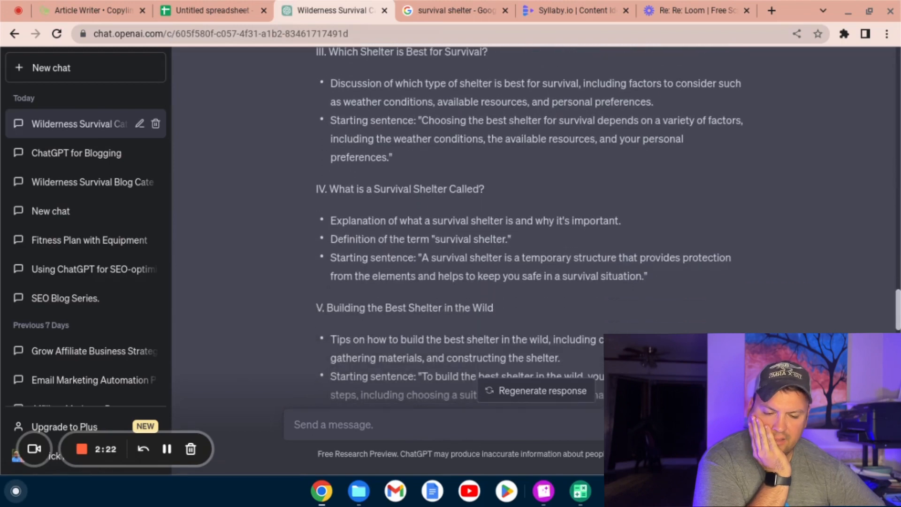
{"action": "scroll", "coordinate": [361, 185], "scroll_direction": "down", "scroll_amount": 3}
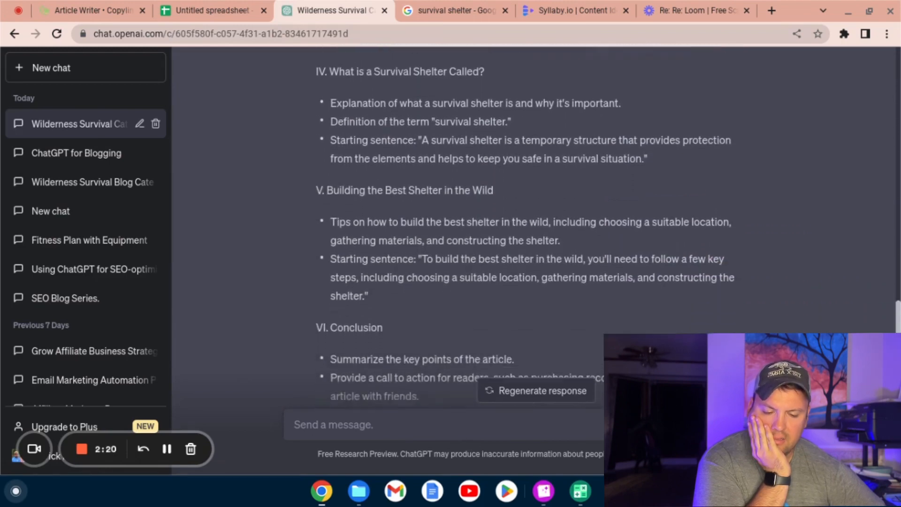
{"action": "scroll", "coordinate": [263, 97], "scroll_direction": "down", "scroll_amount": 4}
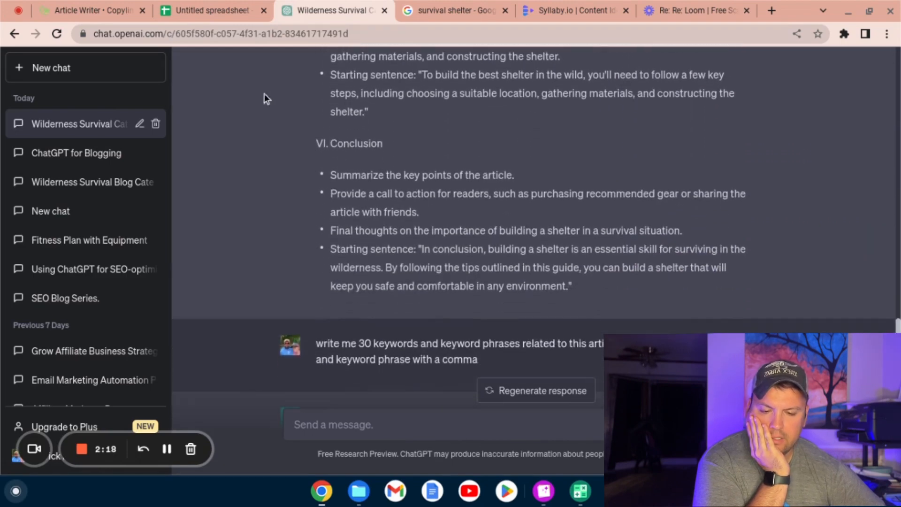
{"action": "left_click", "coordinate": [116, 4]}
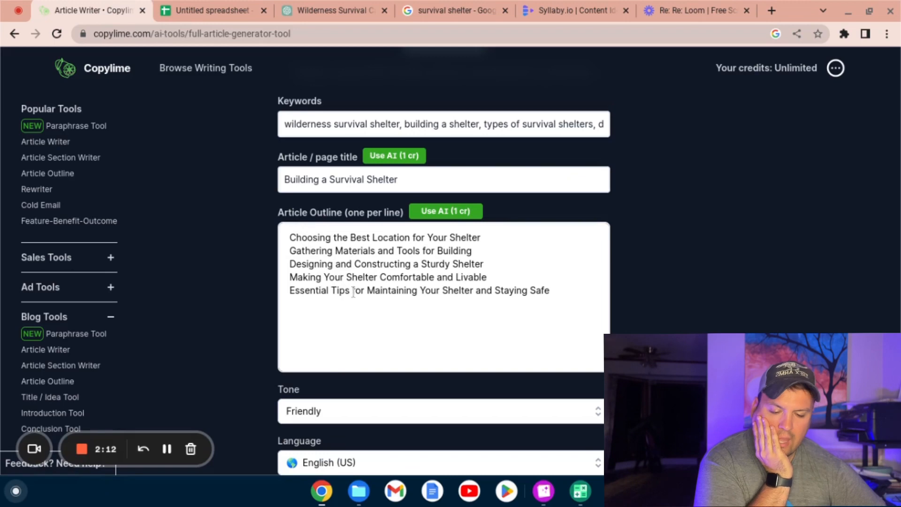
Step: Add the lines "Introduction" and "Affiliate Disclosure" at the start of the article outline
{"action": "left_click", "coordinate": [289, 238]}
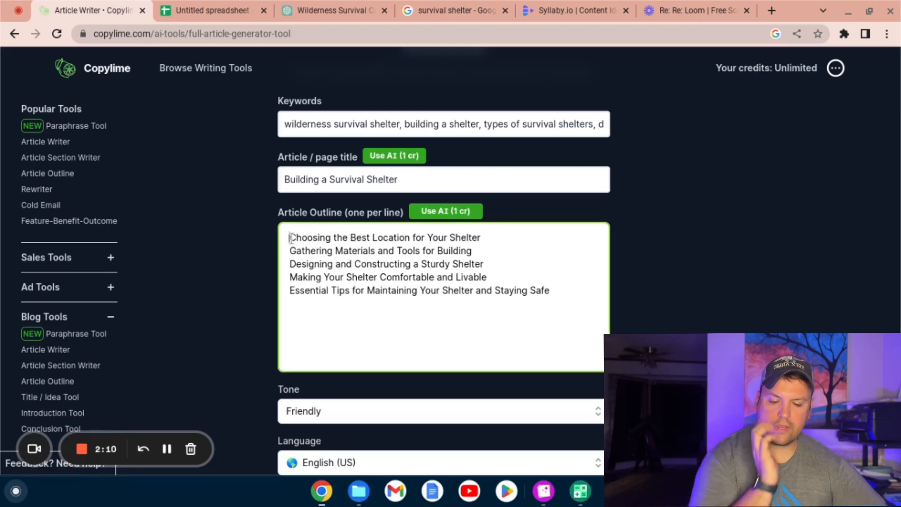
{"action": "key", "text": "Return"}
{"action": "type", "text": "Int"}
{"action": "key", "text": "BackSpace"}
{"action": "key", "text": "BackSpace"}
{"action": "key", "text": "BackSpace"}
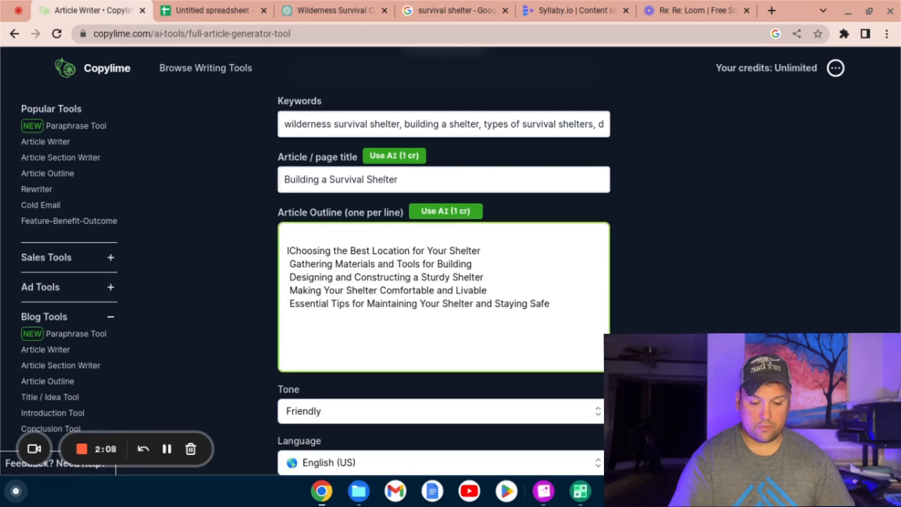
{"action": "key", "text": "Up"}
{"action": "type", "text": "Introduction"}
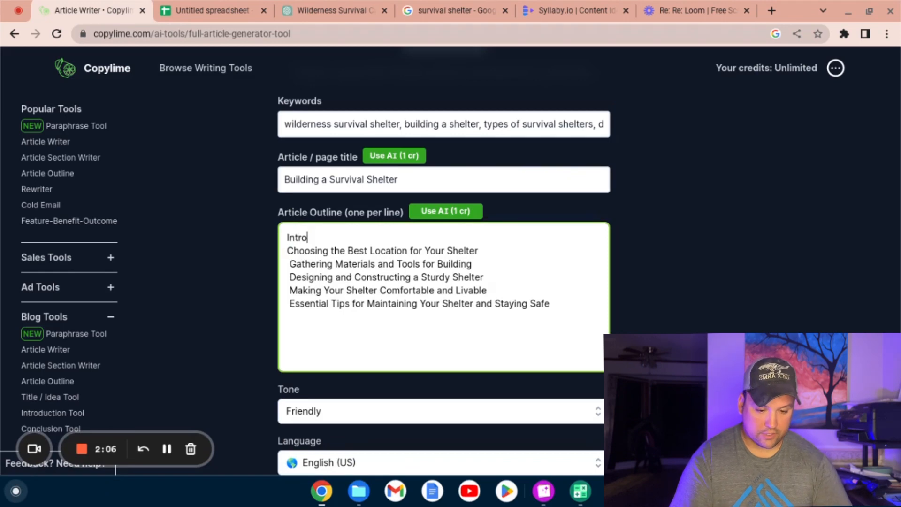
{"action": "key", "text": "Return"}
{"action": "type", "text": "Affili"}
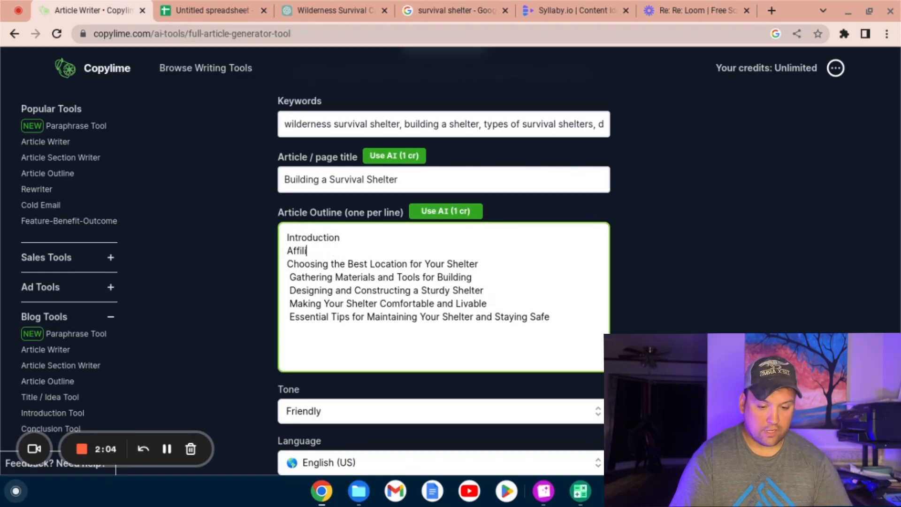
{"action": "type", "text": "ate Disclosure"}
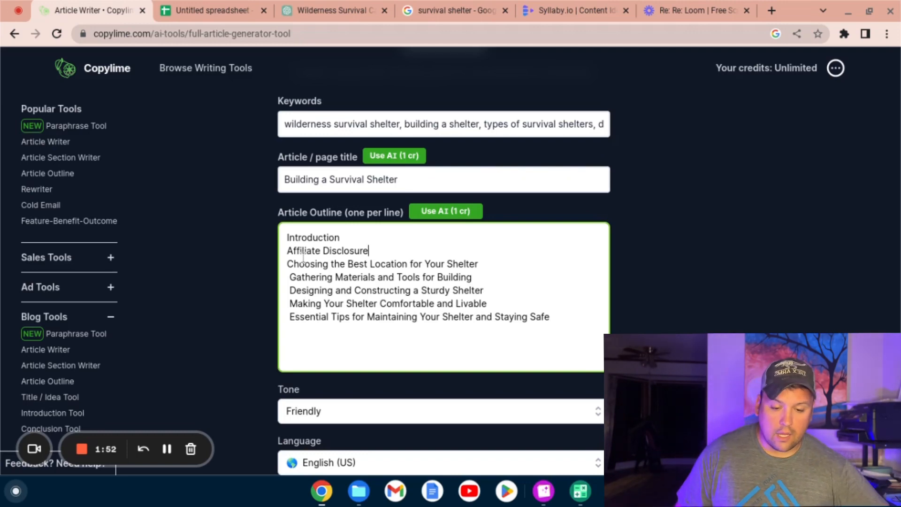
Step: Remove the leading spaces from the last four lines of the article outline so they align with the others
{"action": "left_click", "coordinate": [289, 316]}
{"action": "key", "text": "BackSpace"}
{"action": "key", "text": "Up"}
{"action": "key", "text": "BackSpace"}
{"action": "key", "text": "Return"}
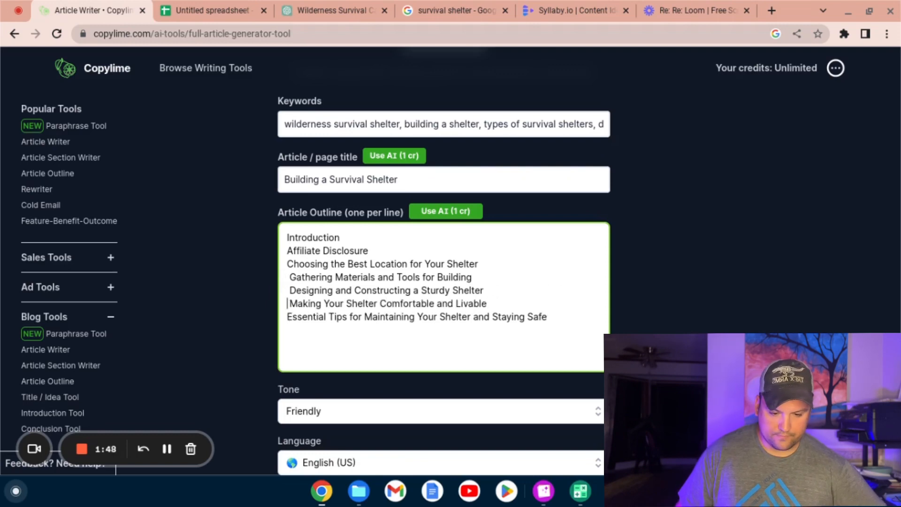
{"action": "key", "text": "BackSpace"}
{"action": "key", "text": "Delete"}
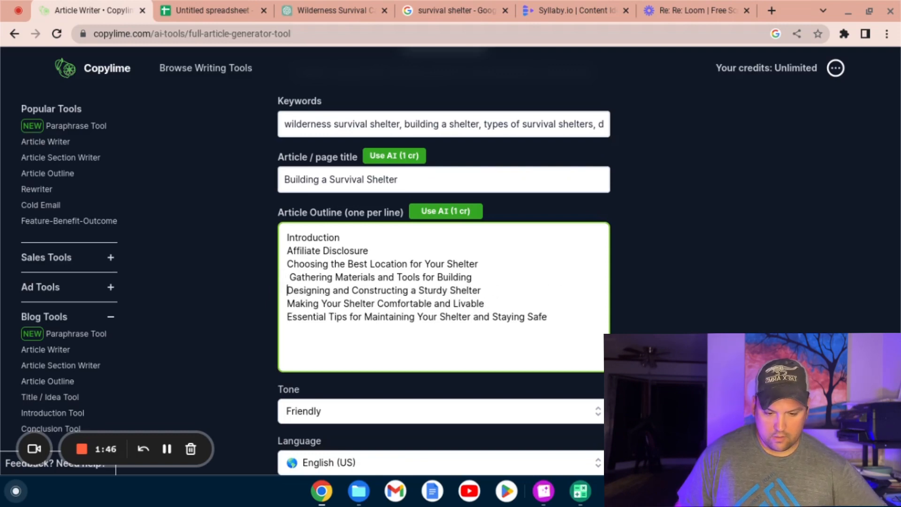
{"action": "key", "text": "Delete"}
{"action": "key", "text": "Down"}
{"action": "key", "text": "Down"}
{"action": "key", "text": "Down"}
{"action": "key", "text": "Down"}
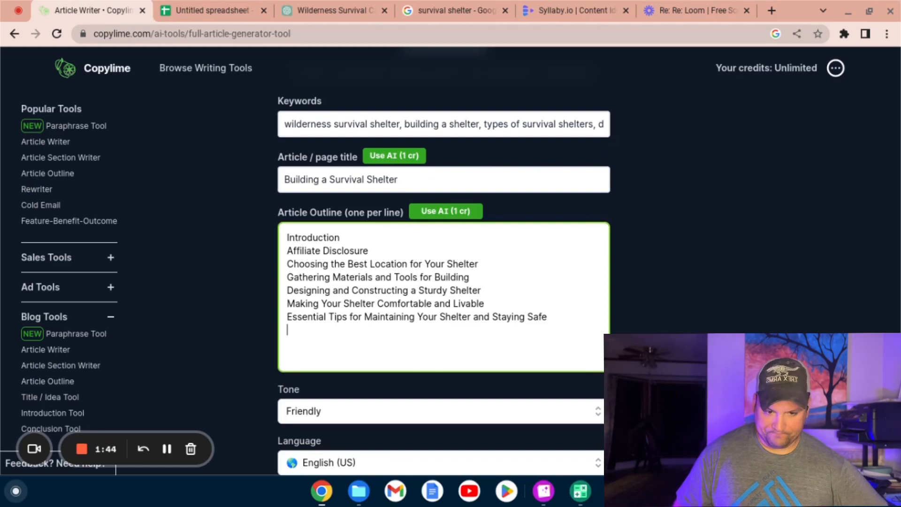
Step: Check the ChatGPT outline's sections and add "Three Basic Types of Survival Shelters" below "Designing and Constructing a Sturdy Shelter" in Copylime's outline
{"action": "left_click", "coordinate": [328, 6]}
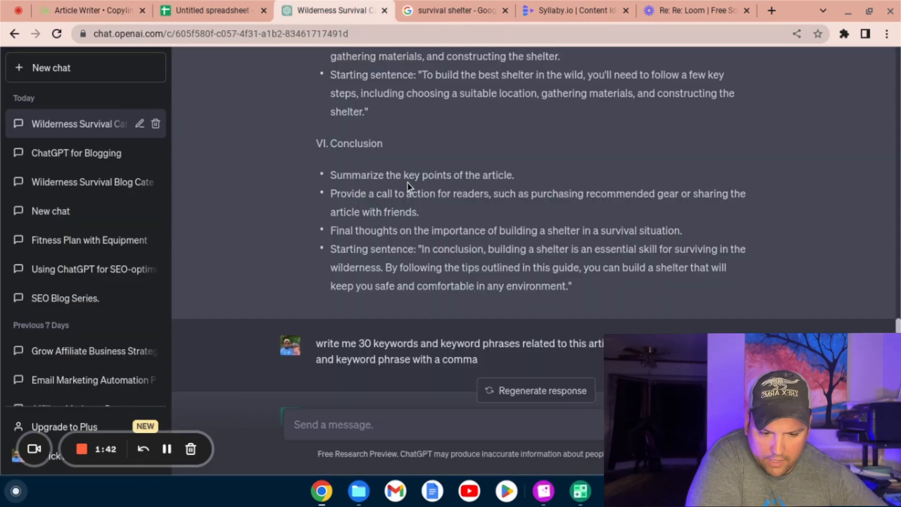
{"action": "scroll", "coordinate": [407, 182], "scroll_direction": "up", "scroll_amount": 15}
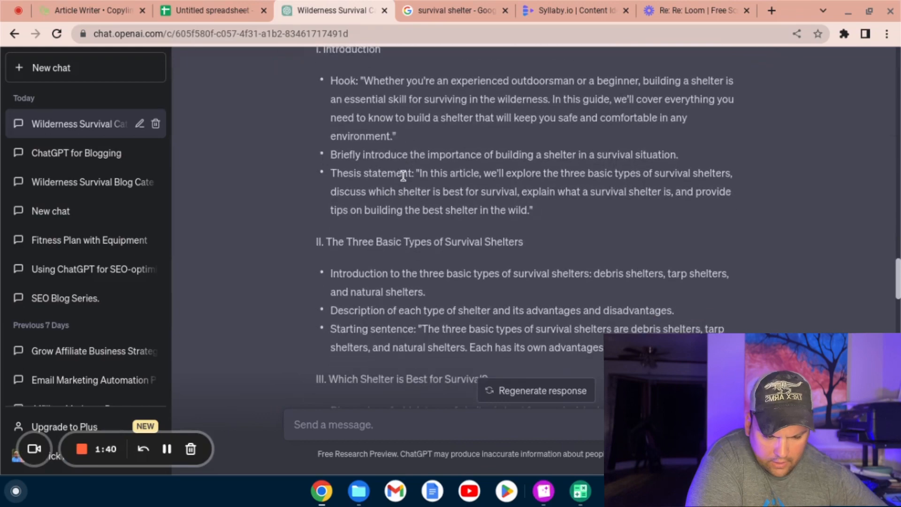
{"action": "left_click", "coordinate": [96, 9]}
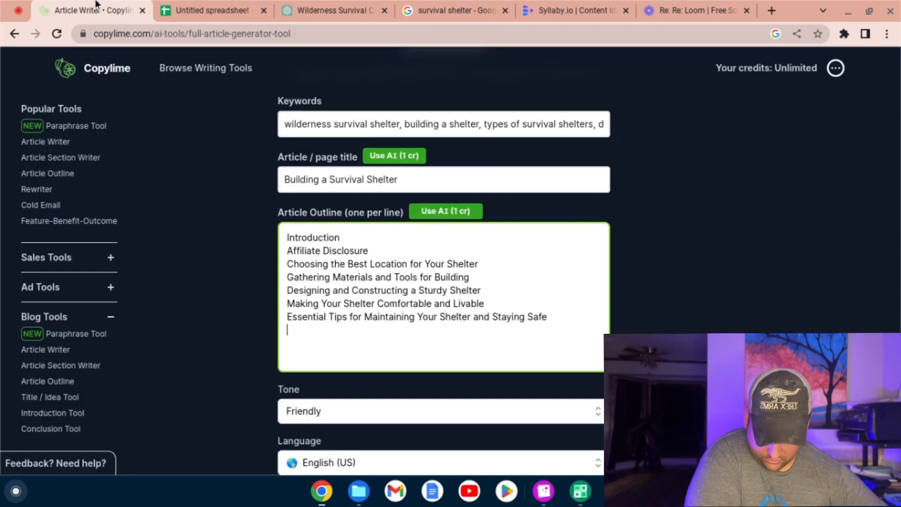
{"action": "left_click", "coordinate": [482, 289]}
{"action": "key", "text": "Return"}
{"action": "left_click", "coordinate": [288, 11]}
{"action": "left_click", "coordinate": [94, 10]}
{"action": "type", "text": "Three Basic Types of Survival Shelters"}
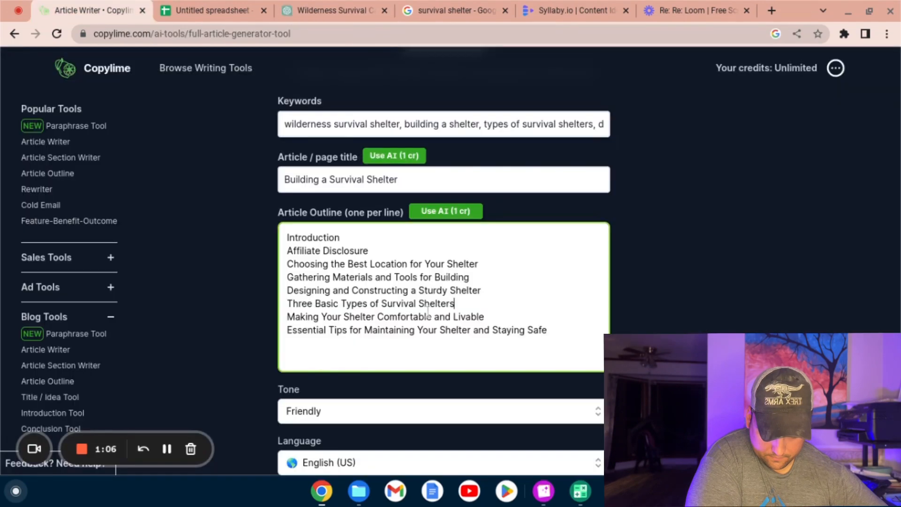
Step: Add the outline line "Which Shelter is Best for Survival" below "Three Basic Types of Survival Shelters"
{"action": "key", "text": "Return"}
{"action": "type", "text": "What is a"}
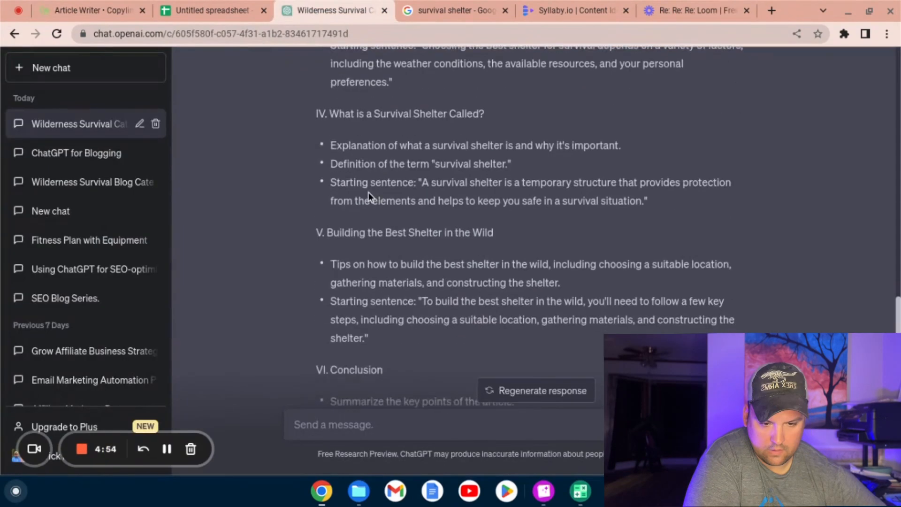
{"action": "left_click", "coordinate": [96, 9]}
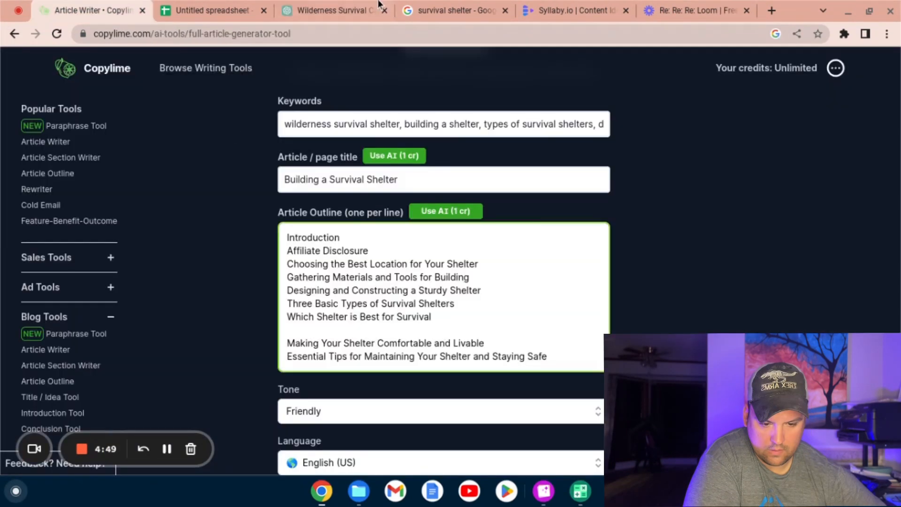
Step: Copy "What is a Survival Shelter Called?" and "Building the Best Shelter in the Wild" from ChatGPT into Copylime's outline below "Which Shelter is Best for Survival"
{"action": "left_click", "coordinate": [375, 6]}
{"action": "left_click_drag", "start_coordinate": [330, 114], "coordinate": [485, 114]}
{"action": "left_click", "coordinate": [47, 6]}
{"action": "type", "text": "What is a Survival Shelter Called?"}
{"action": "left_click", "coordinate": [335, 10]}
{"action": "left_click_drag", "start_coordinate": [327, 160], "coordinate": [493, 160]}
{"action": "left_click", "coordinate": [93, 9]}
{"action": "type", "text": "Building the Best Shelter in the Wild"}
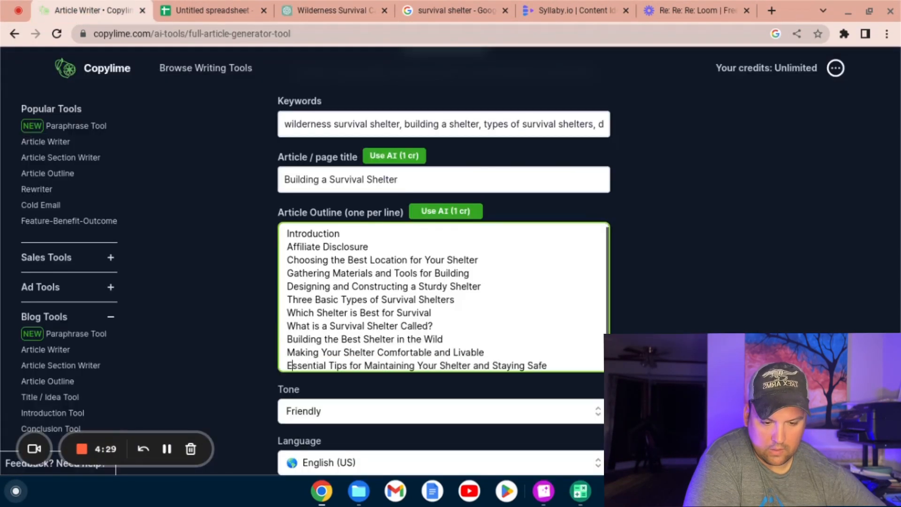
Step: Move the outline line "Building the Best Shelter in the Wild" below "Essential Tips for Maintaining Your Shelter and Staying Safe"
{"action": "key", "text": "Return"}
{"action": "left_click_drag", "start_coordinate": [287, 325], "coordinate": [443, 325]}
{"action": "key", "text": "ctrl+x"}
{"action": "key", "text": "BackSpace"}
{"action": "key", "text": "ctrl+v"}
Step: Add "Conclusion" and "FAQ" as the final lines of the article outline
{"action": "key", "text": "Return"}
{"action": "type", "text": "Conclusion"}
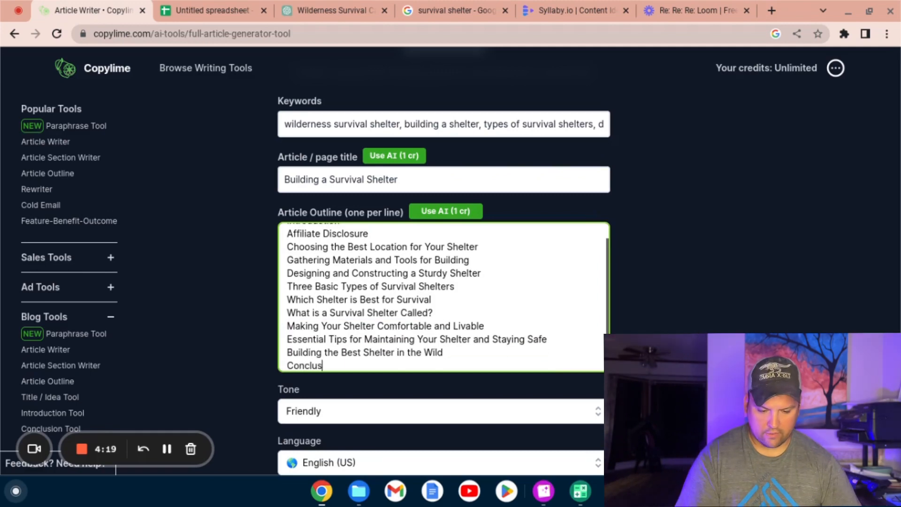
{"action": "key", "text": "Return"}
{"action": "type", "text": "FAQ"}
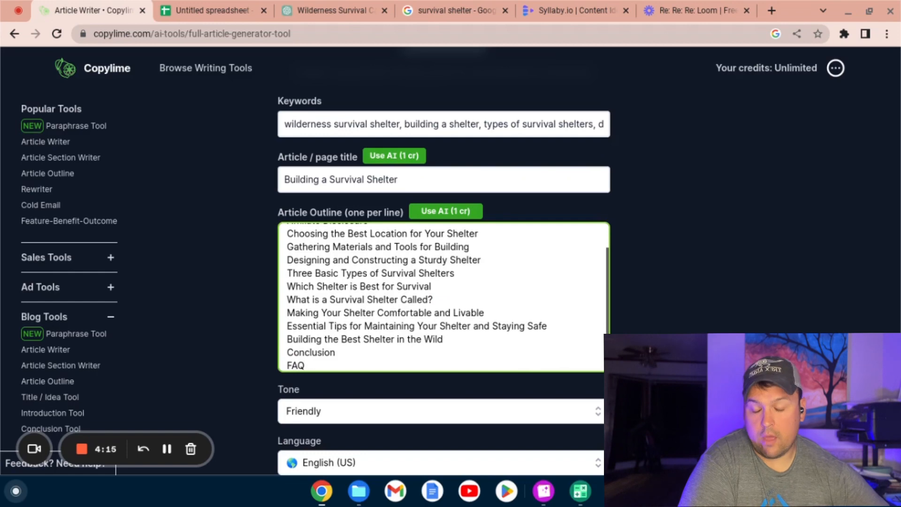
Step: Generate the full article content from the completed keywords, title and outline
{"action": "left_click", "coordinate": [441, 5]}
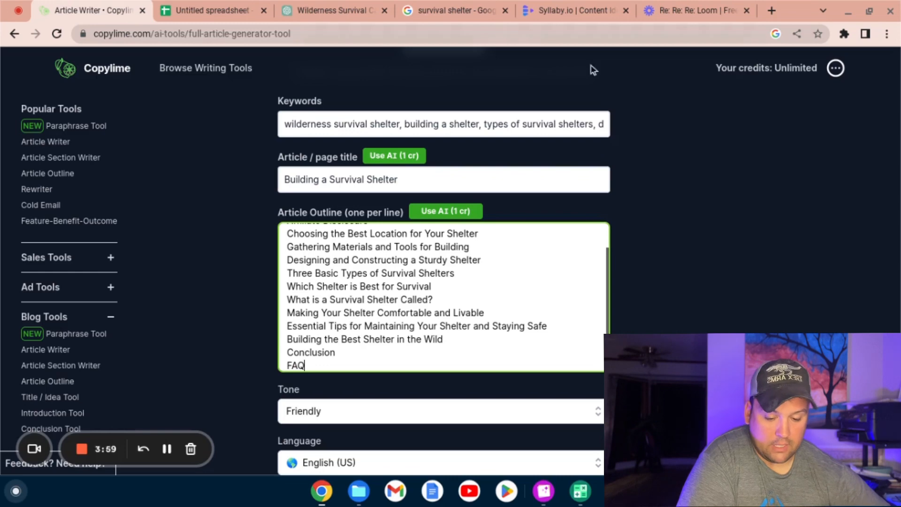
{"action": "scroll", "coordinate": [722, 256], "scroll_direction": "down", "scroll_amount": 7}
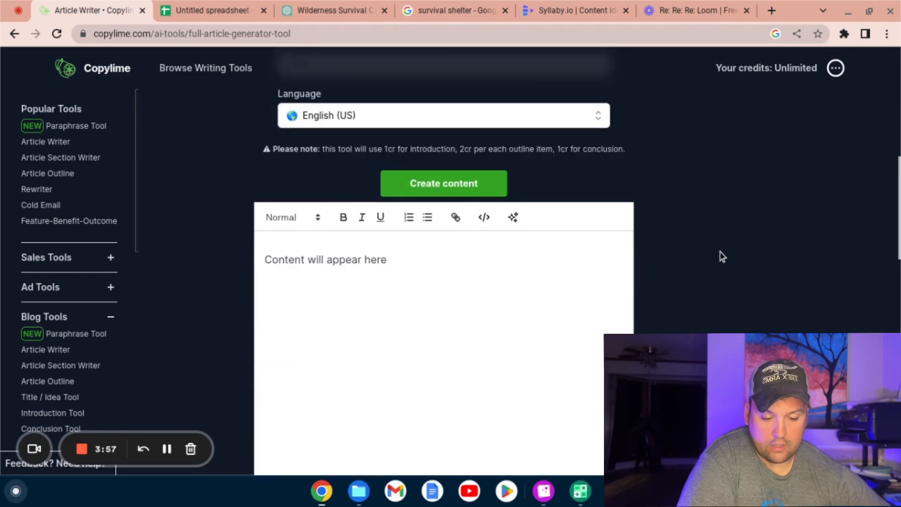
{"action": "left_click", "coordinate": [439, 183]}
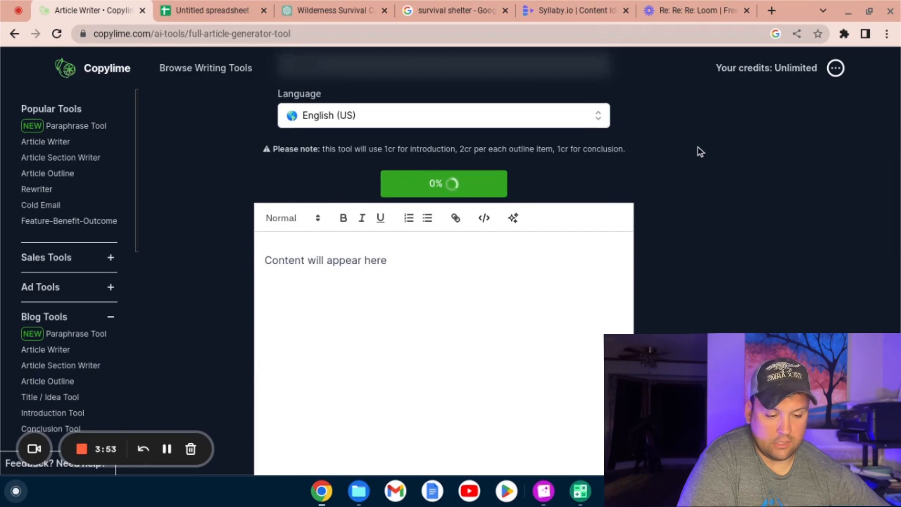
{"action": "scroll", "coordinate": [697, 147], "scroll_direction": "up", "scroll_amount": 2}
{"action": "scroll", "coordinate": [697, 147], "scroll_direction": "down", "scroll_amount": 2}
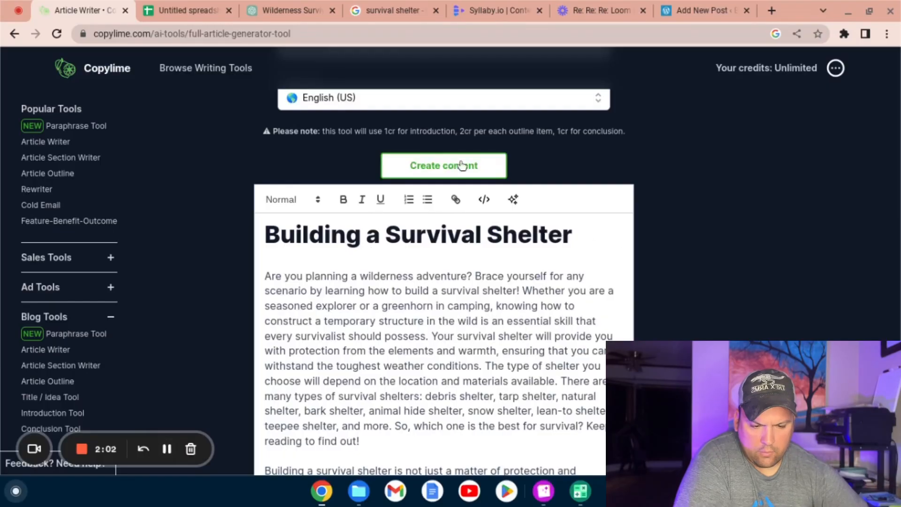
Step: Review the generated "Building a Survival Shelter" article from its opening and section list through to the essential maintenance tips
{"action": "scroll", "coordinate": [708, 225], "scroll_direction": "down", "scroll_amount": 10}
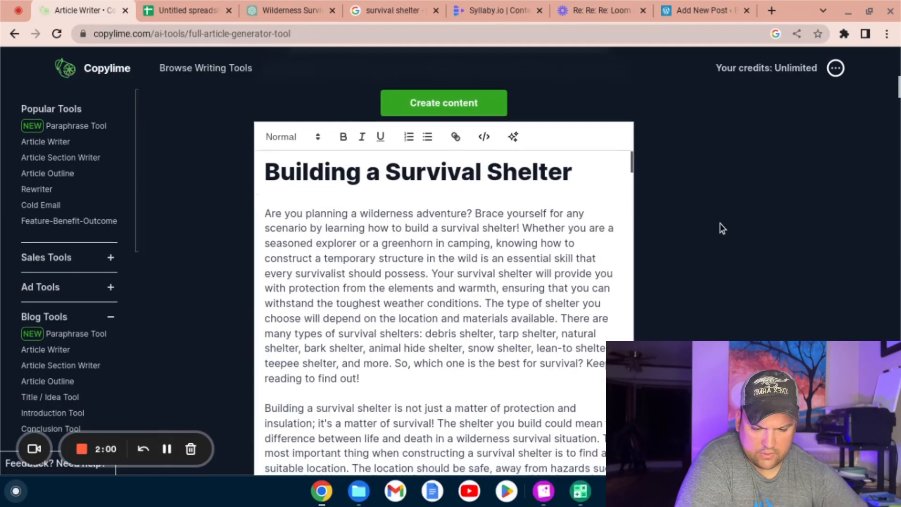
{"action": "scroll", "coordinate": [708, 224], "scroll_direction": "down", "scroll_amount": 4}
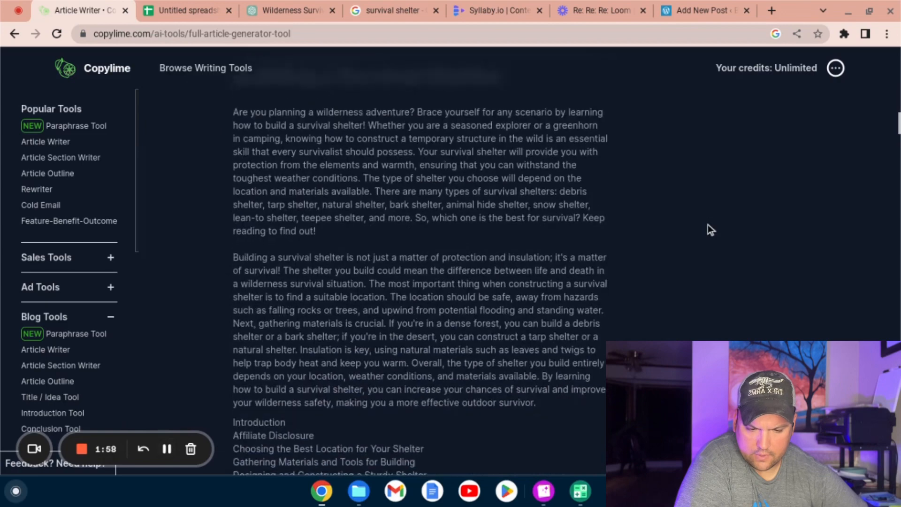
{"action": "scroll", "coordinate": [707, 227], "scroll_direction": "up", "scroll_amount": 3}
{"action": "scroll", "coordinate": [707, 227], "scroll_direction": "down", "scroll_amount": 4}
{"action": "scroll", "coordinate": [420, 272], "scroll_direction": "down", "scroll_amount": 8}
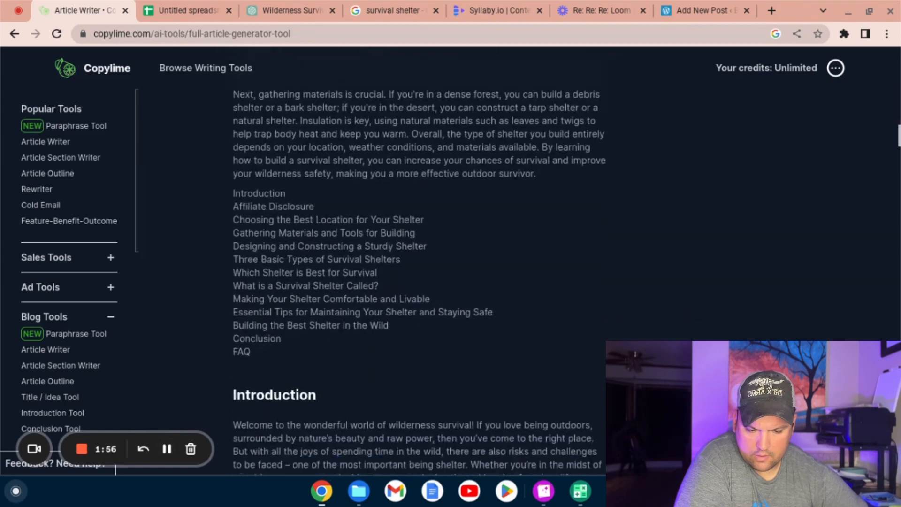
{"action": "scroll", "coordinate": [419, 272], "scroll_direction": "up", "scroll_amount": 15}
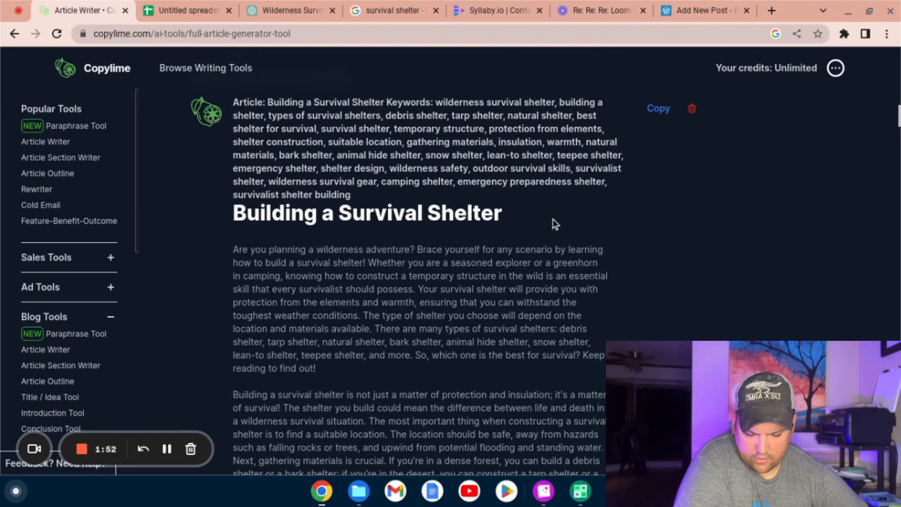
{"action": "scroll", "coordinate": [601, 215], "scroll_direction": "down", "scroll_amount": 10}
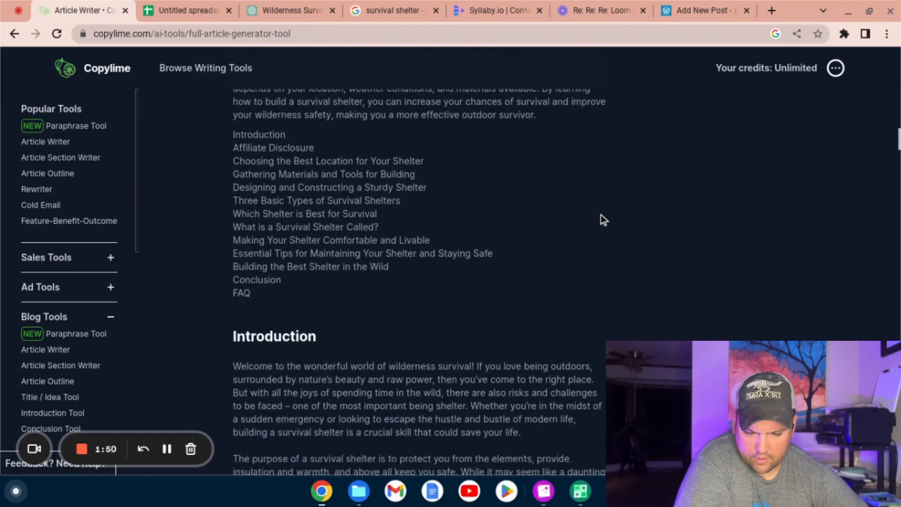
{"action": "scroll", "coordinate": [476, 172], "scroll_direction": "down", "scroll_amount": 3}
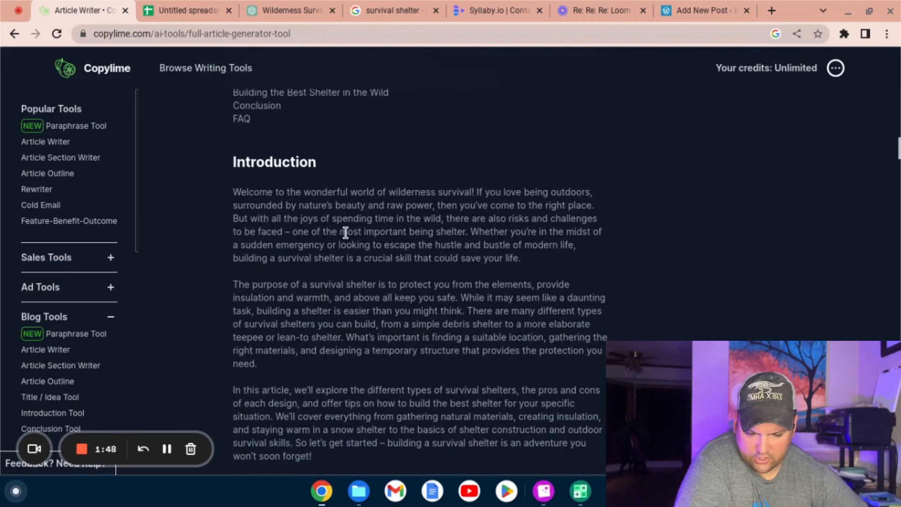
{"action": "scroll", "coordinate": [365, 259], "scroll_direction": "down", "scroll_amount": 4}
{"action": "scroll", "coordinate": [365, 257], "scroll_direction": "down", "scroll_amount": 3}
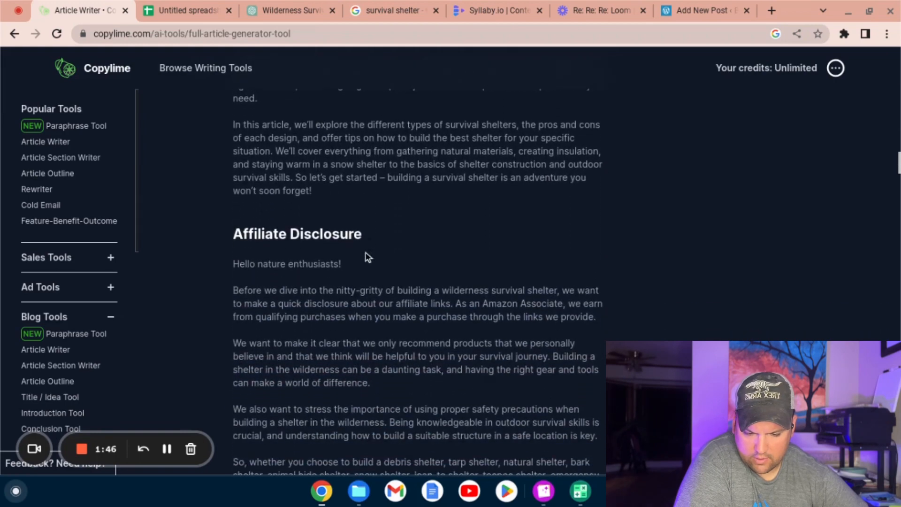
{"action": "scroll", "coordinate": [311, 240], "scroll_direction": "down", "scroll_amount": 7}
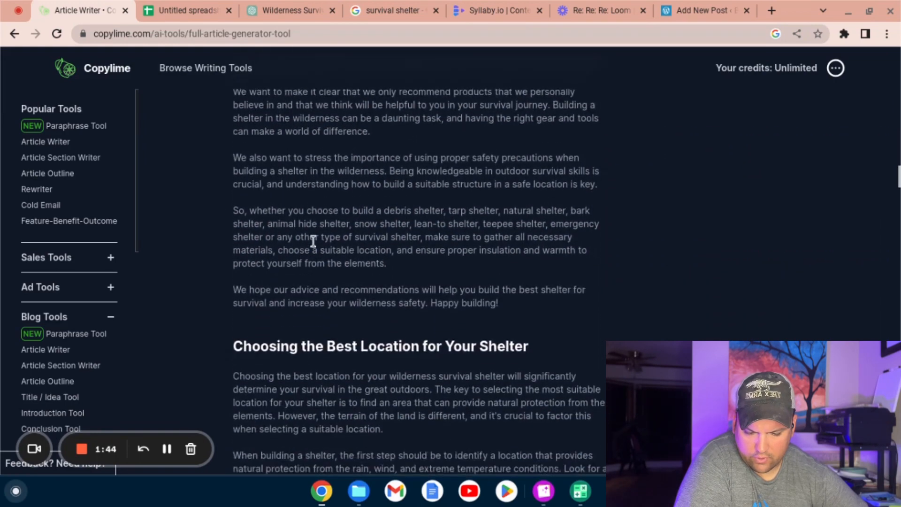
{"action": "scroll", "coordinate": [442, 244], "scroll_direction": "down", "scroll_amount": 4}
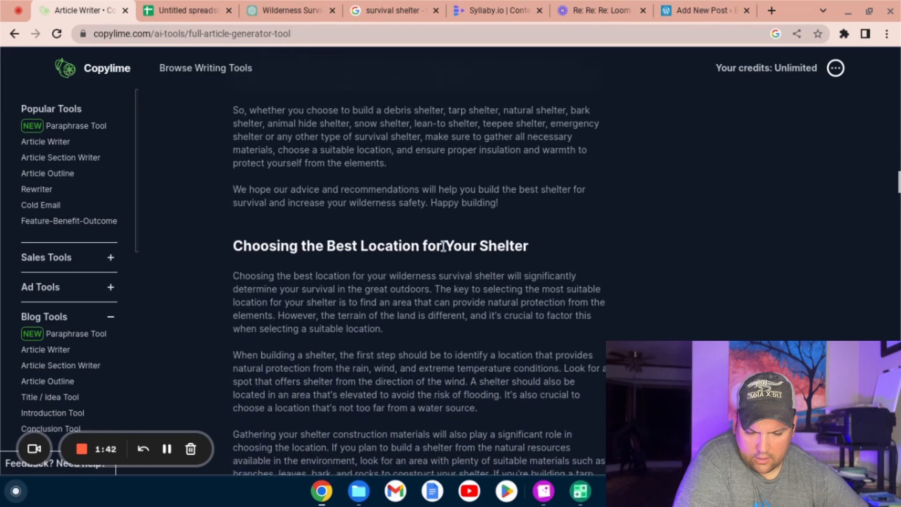
{"action": "scroll", "coordinate": [443, 246], "scroll_direction": "down", "scroll_amount": 5}
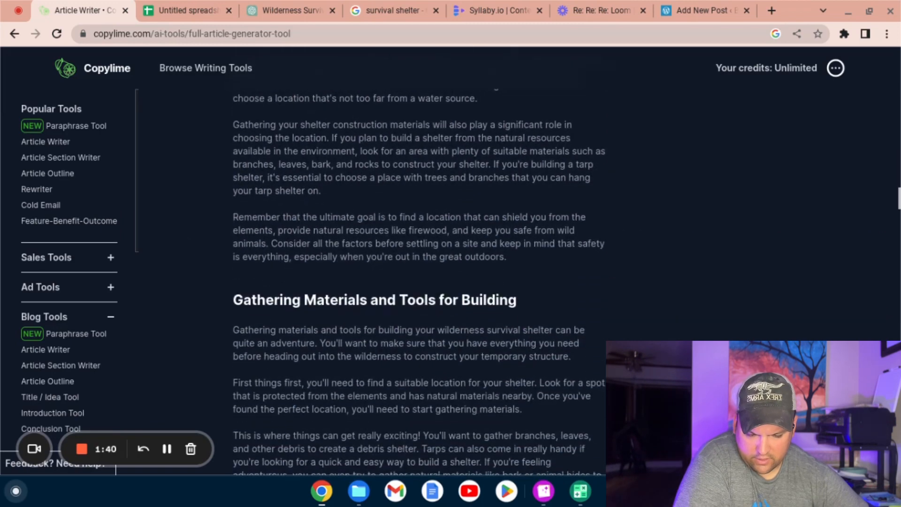
{"action": "scroll", "coordinate": [337, 156], "scroll_direction": "down", "scroll_amount": 13}
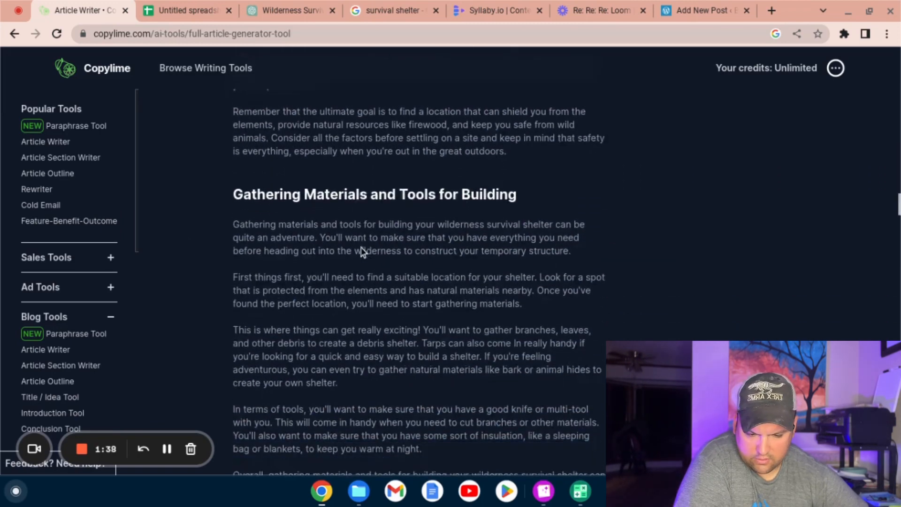
{"action": "scroll", "coordinate": [362, 252], "scroll_direction": "down", "scroll_amount": 10}
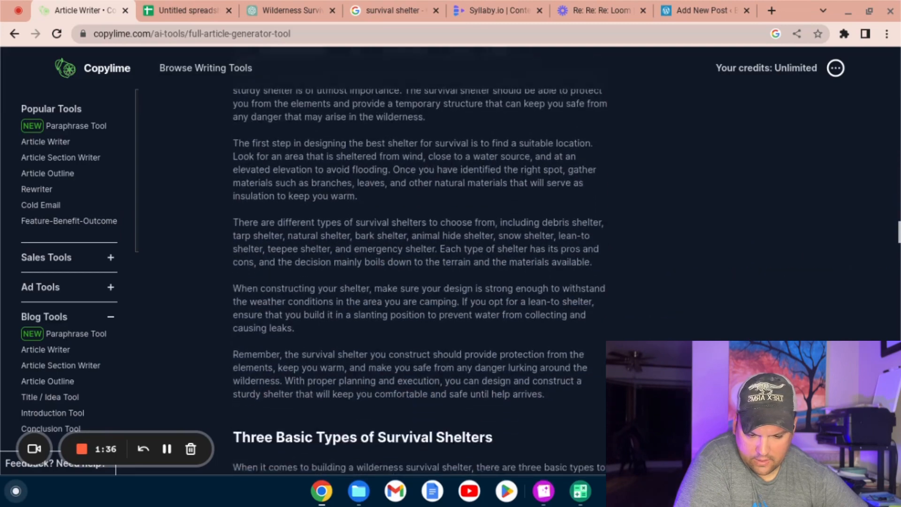
{"action": "scroll", "coordinate": [417, 282], "scroll_direction": "down", "scroll_amount": 12}
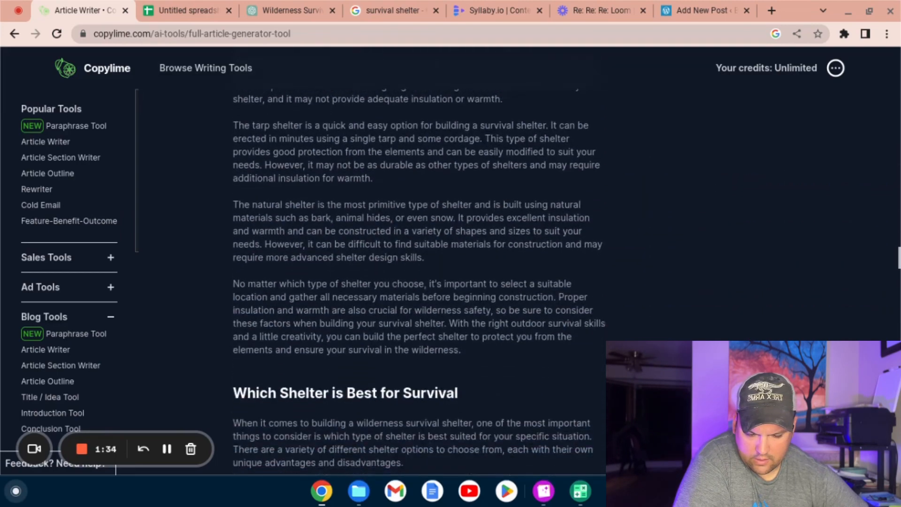
{"action": "scroll", "coordinate": [417, 282], "scroll_direction": "down", "scroll_amount": 18}
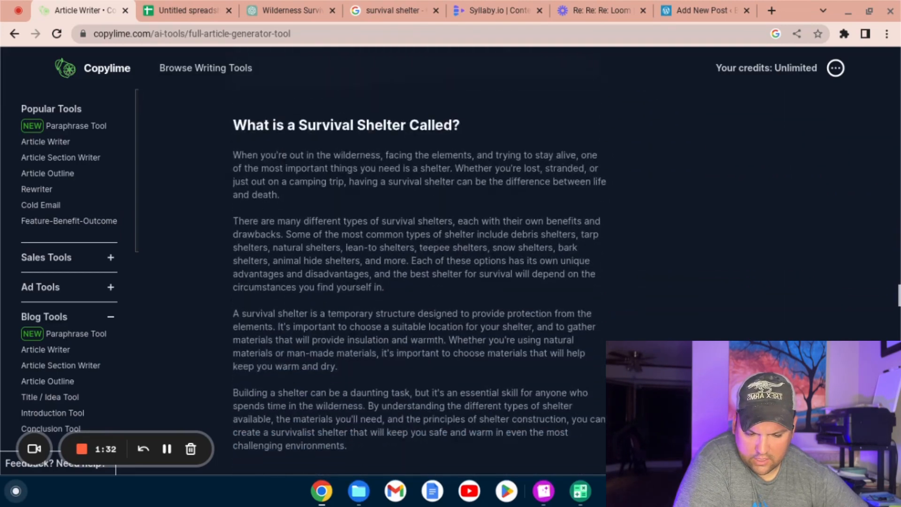
{"action": "scroll", "coordinate": [418, 282], "scroll_direction": "down", "scroll_amount": 12}
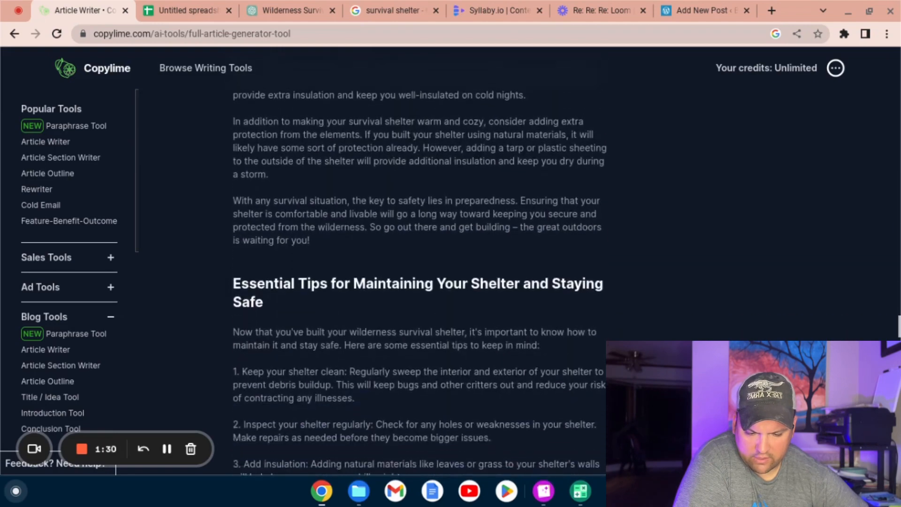
Step: Read the remaining sections of the generated survival shelter article and select its text from the final FAQ paragraph upward
{"action": "scroll", "coordinate": [417, 282], "scroll_direction": "down", "scroll_amount": 6}
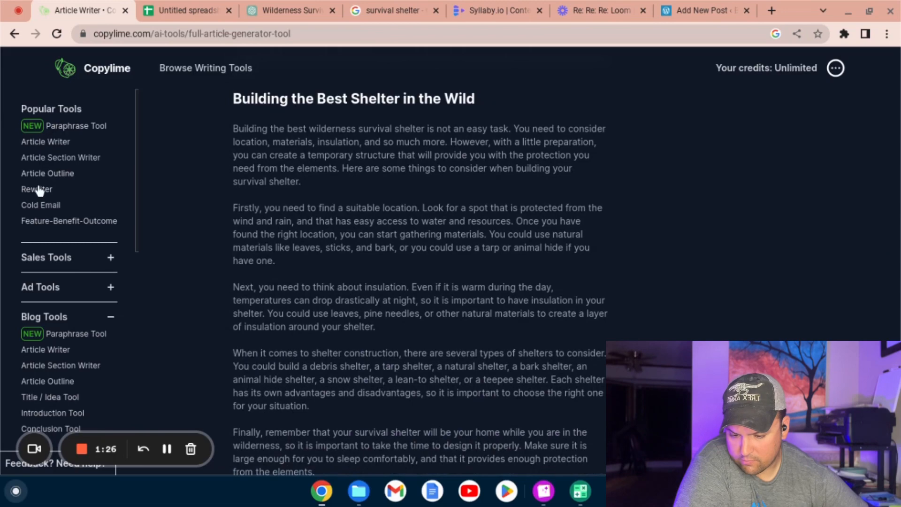
{"action": "scroll", "coordinate": [324, 209], "scroll_direction": "down", "scroll_amount": 5}
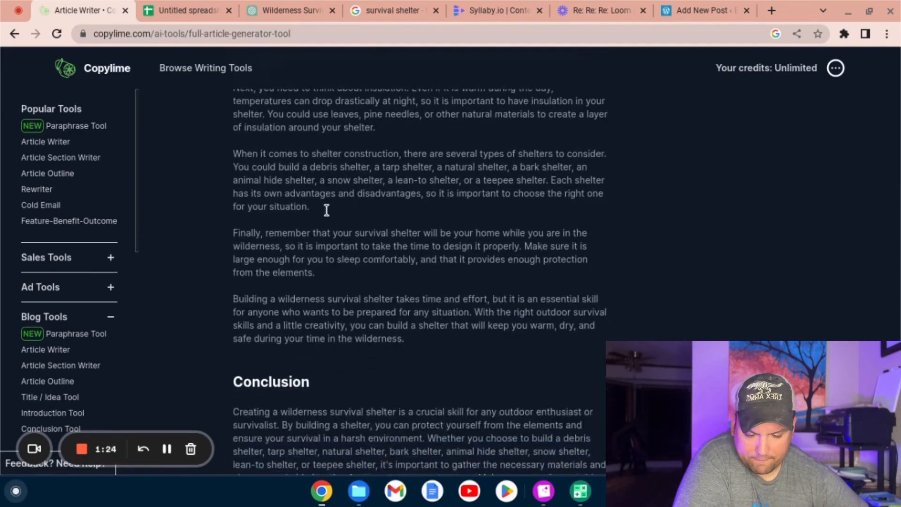
{"action": "scroll", "coordinate": [327, 209], "scroll_direction": "down", "scroll_amount": 14}
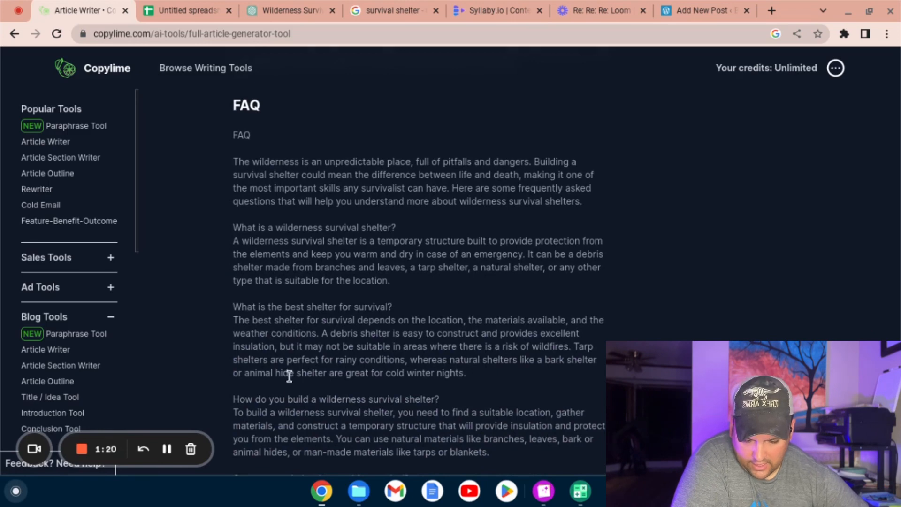
{"action": "scroll", "coordinate": [368, 242], "scroll_direction": "down", "scroll_amount": 7}
{"action": "scroll", "coordinate": [369, 244], "scroll_direction": "down", "scroll_amount": 7}
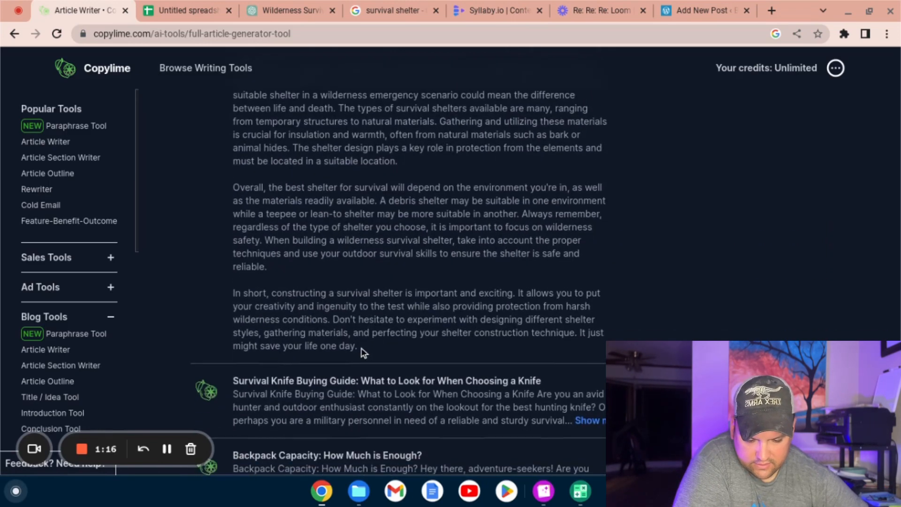
{"action": "left_click_drag", "start_coordinate": [362, 352], "coordinate": [270, 49]}
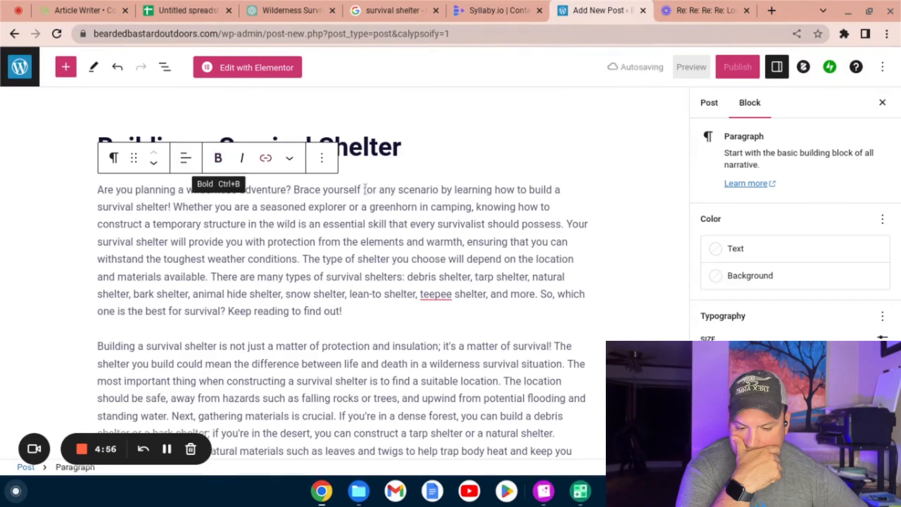
Step: Delete the plain-text section list, from "Introduction" to "FAQ", above the Introduction heading in the WordPress post
{"action": "scroll", "coordinate": [371, 190], "scroll_direction": "down", "scroll_amount": 6}
{"action": "scroll", "coordinate": [370, 190], "scroll_direction": "down", "scroll_amount": 3}
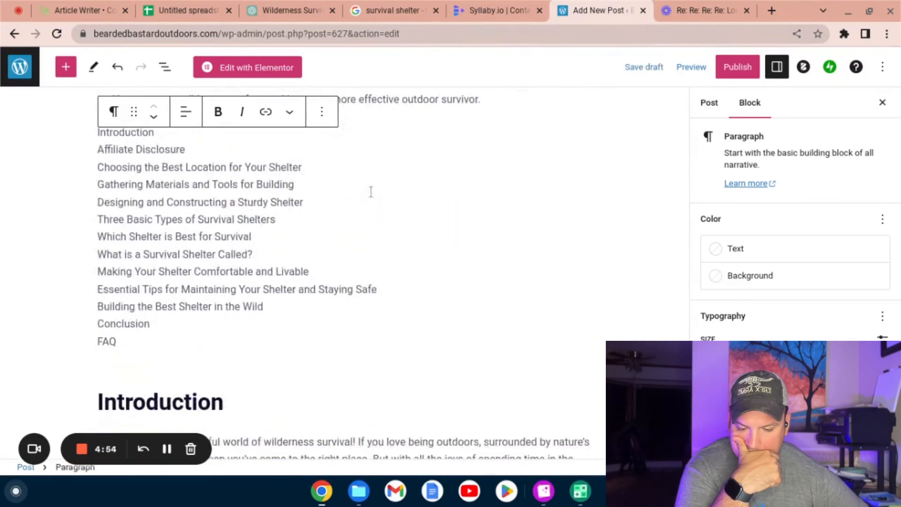
{"action": "left_click_drag", "start_coordinate": [126, 346], "coordinate": [104, 142]}
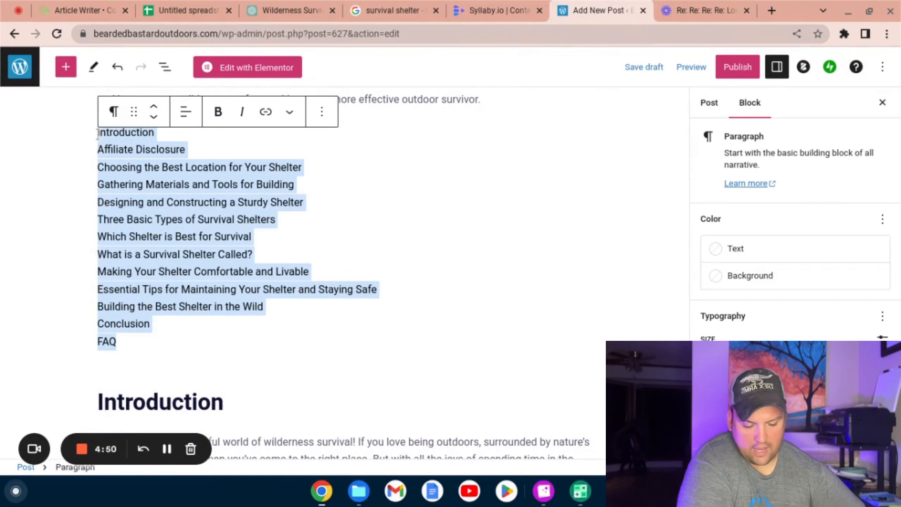
{"action": "key", "text": "BackSpace"}
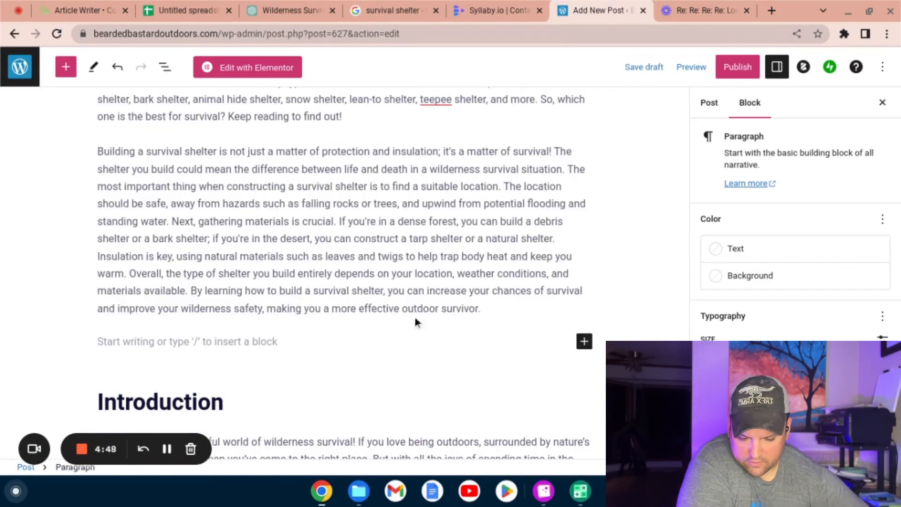
Step: Insert a Table of Contents block in the empty paragraph above the Introduction heading
{"action": "left_click", "coordinate": [583, 341]}
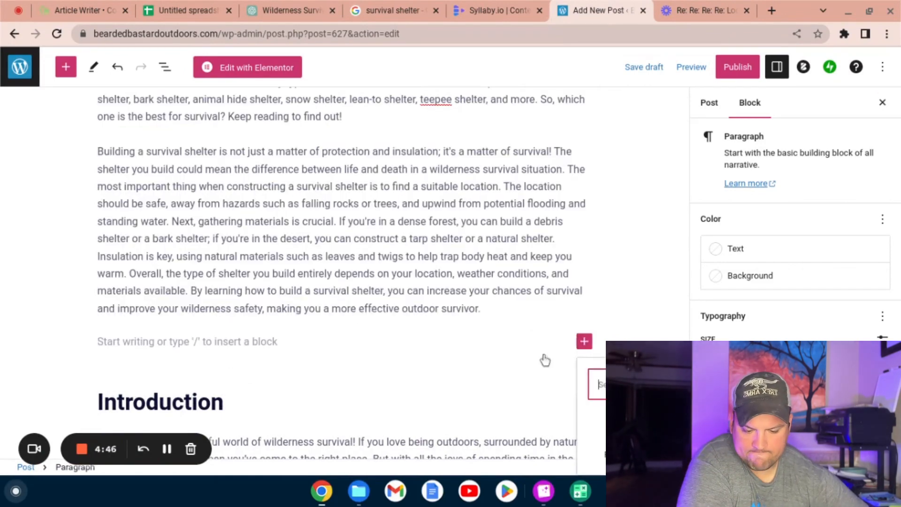
{"action": "scroll", "coordinate": [544, 358], "scroll_direction": "down", "scroll_amount": 5}
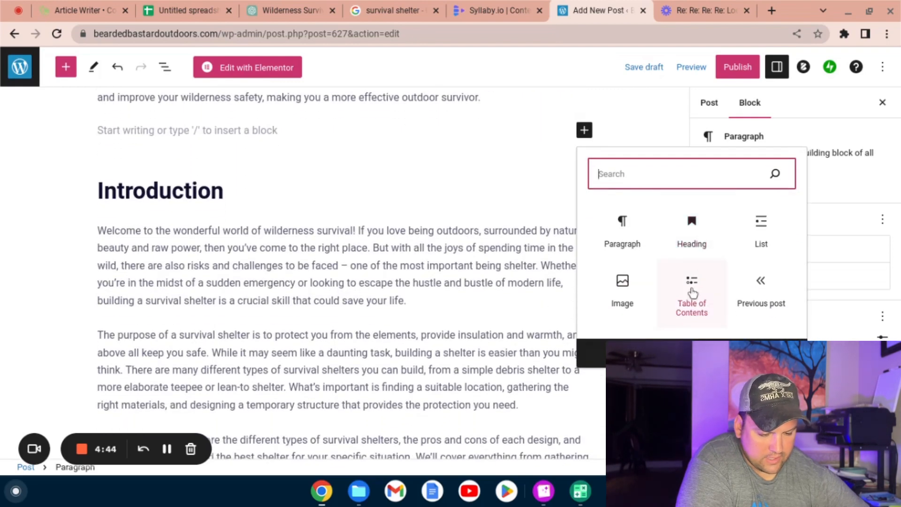
{"action": "left_click", "coordinate": [692, 290]}
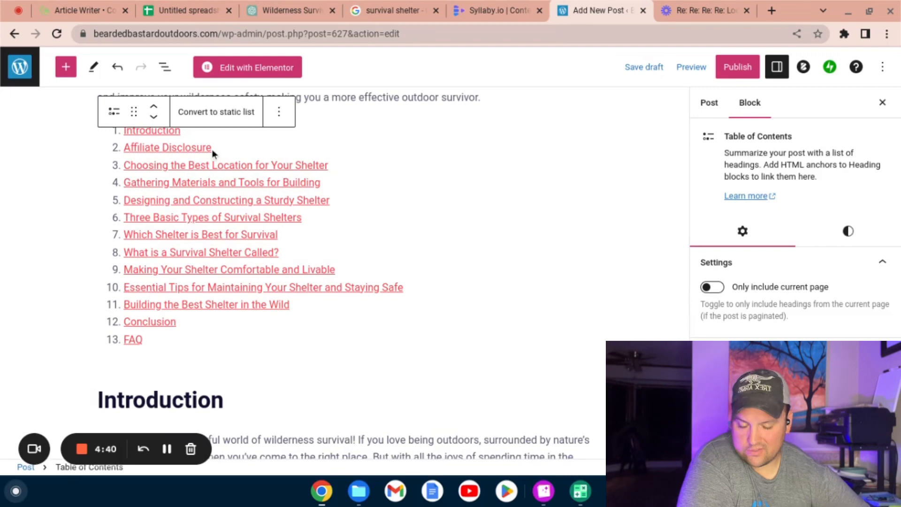
{"action": "left_click", "coordinate": [375, 136]}
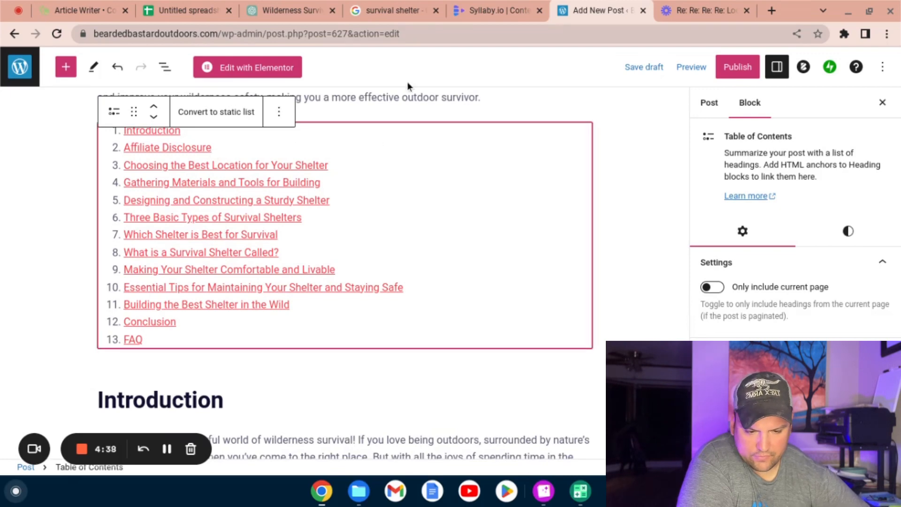
{"action": "left_click", "coordinate": [405, 97]}
Step: Review the post's headings and paragraphs from the opening text and table of contents through to the FAQ section
{"action": "scroll", "coordinate": [421, 221], "scroll_direction": "down", "scroll_amount": 1}
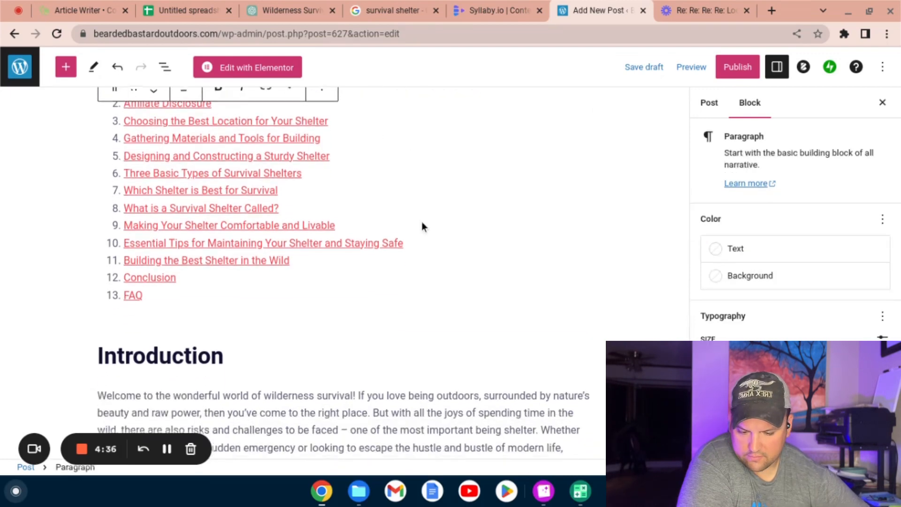
{"action": "scroll", "coordinate": [421, 221], "scroll_direction": "up", "scroll_amount": 9}
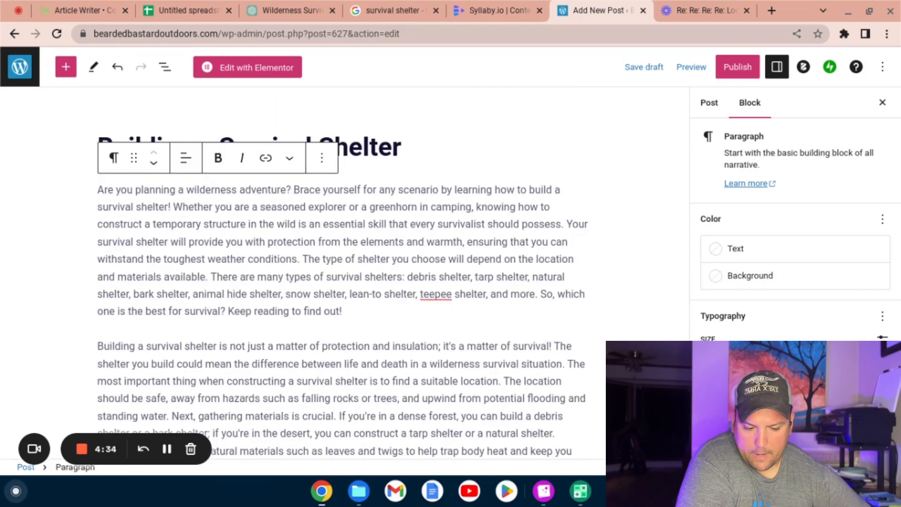
{"action": "scroll", "coordinate": [421, 222], "scroll_direction": "down", "scroll_amount": 10}
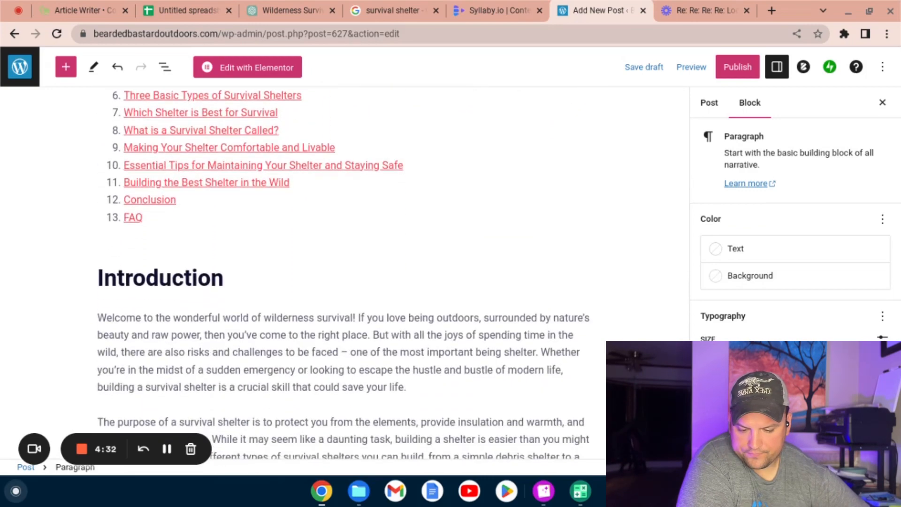
{"action": "scroll", "coordinate": [343, 272], "scroll_direction": "down", "scroll_amount": 12}
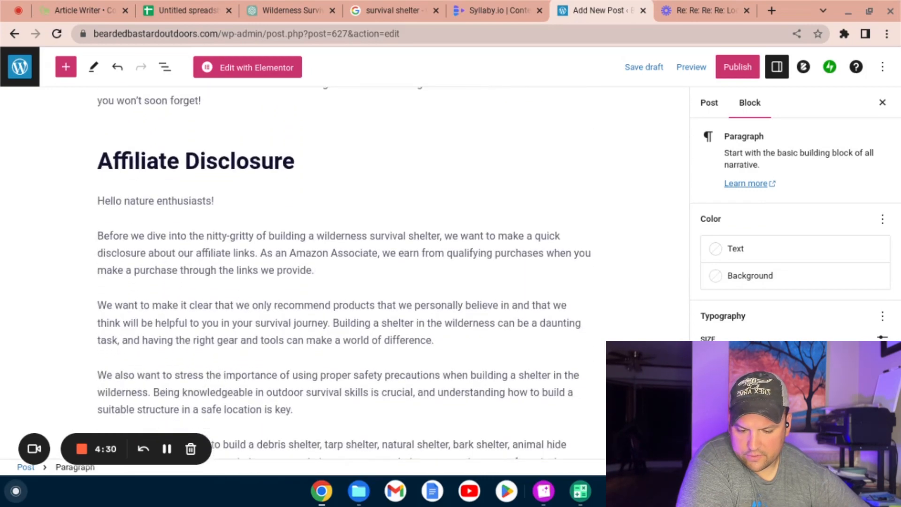
{"action": "scroll", "coordinate": [344, 272], "scroll_direction": "down", "scroll_amount": 13}
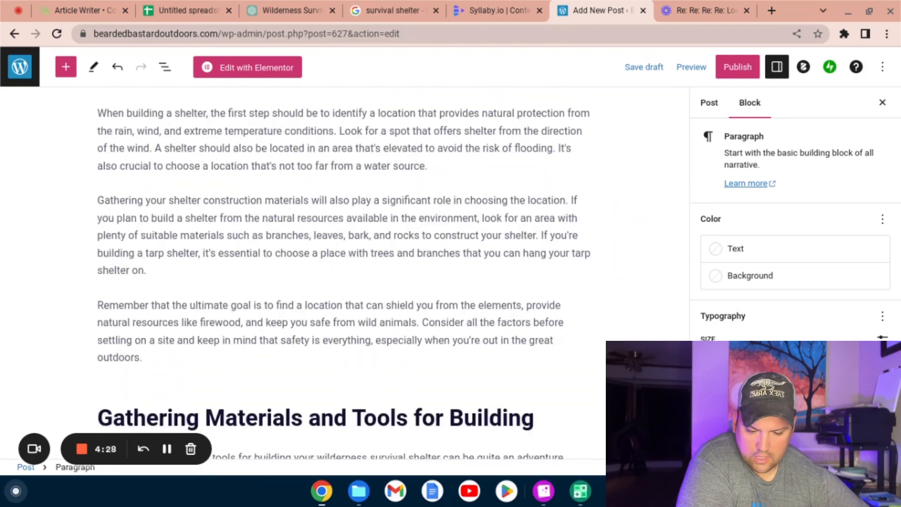
{"action": "scroll", "coordinate": [343, 272], "scroll_direction": "down", "scroll_amount": 14}
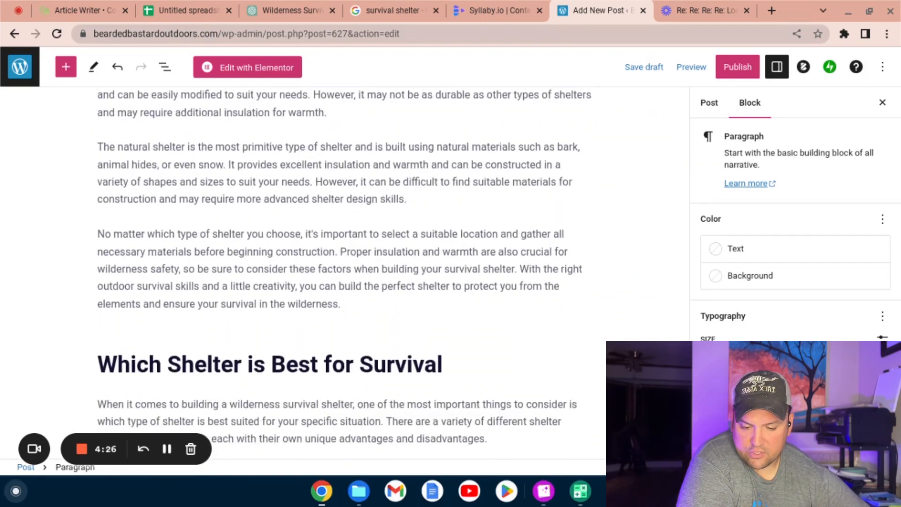
{"action": "scroll", "coordinate": [343, 273], "scroll_direction": "down", "scroll_amount": 13}
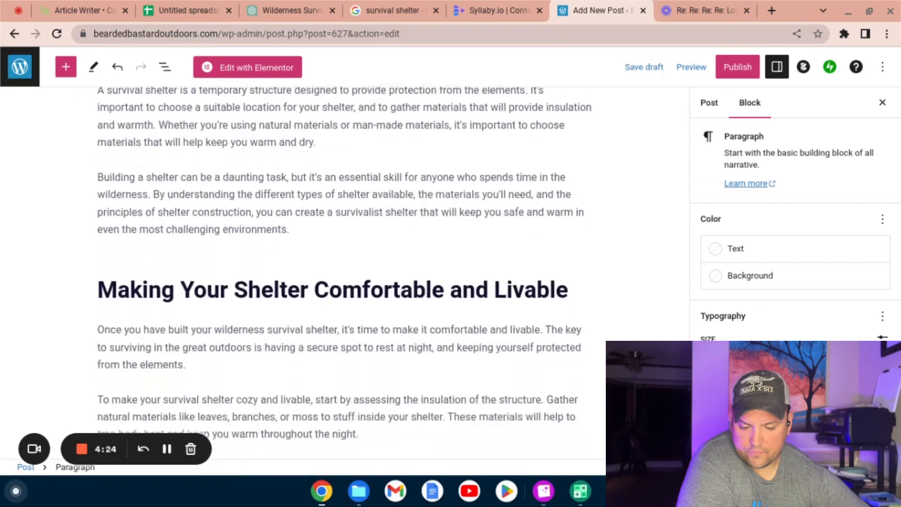
{"action": "scroll", "coordinate": [343, 272], "scroll_direction": "down", "scroll_amount": 14}
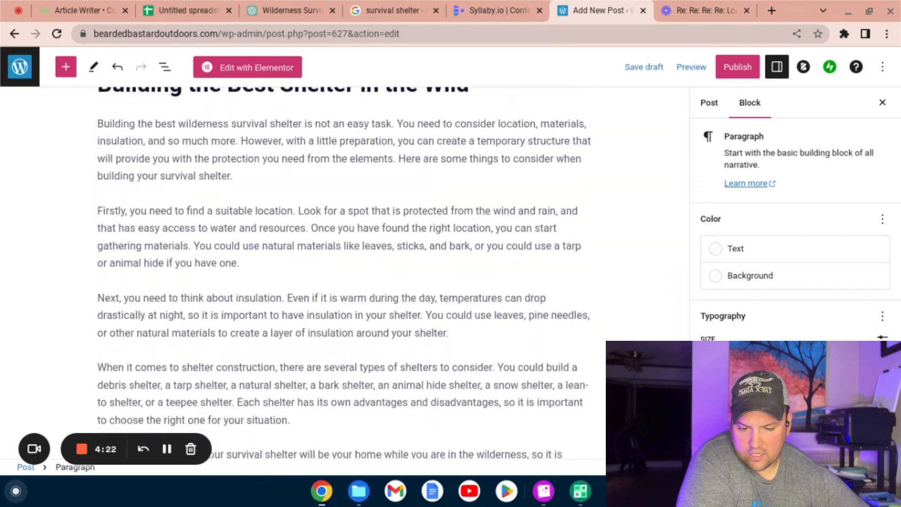
{"action": "scroll", "coordinate": [72, 116], "scroll_direction": "down", "scroll_amount": 10}
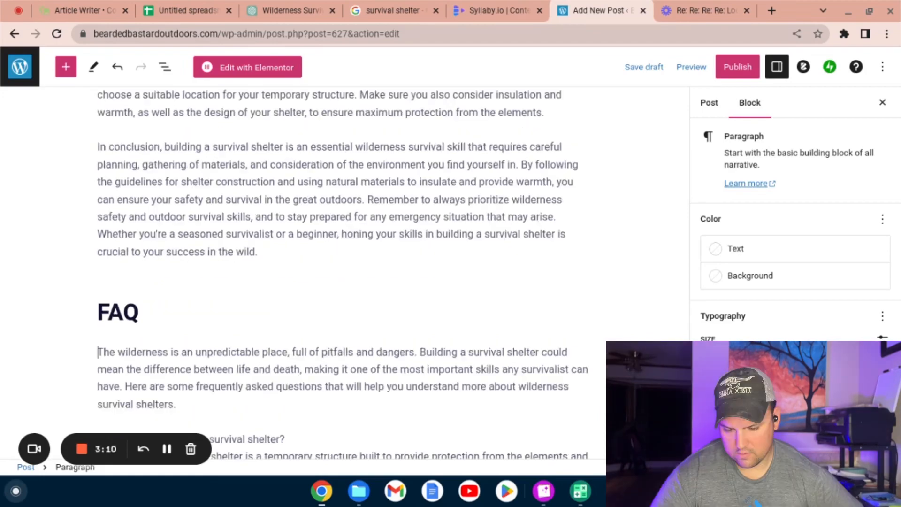
{"action": "scroll", "coordinate": [196, 214], "scroll_direction": "up", "scroll_amount": 15}
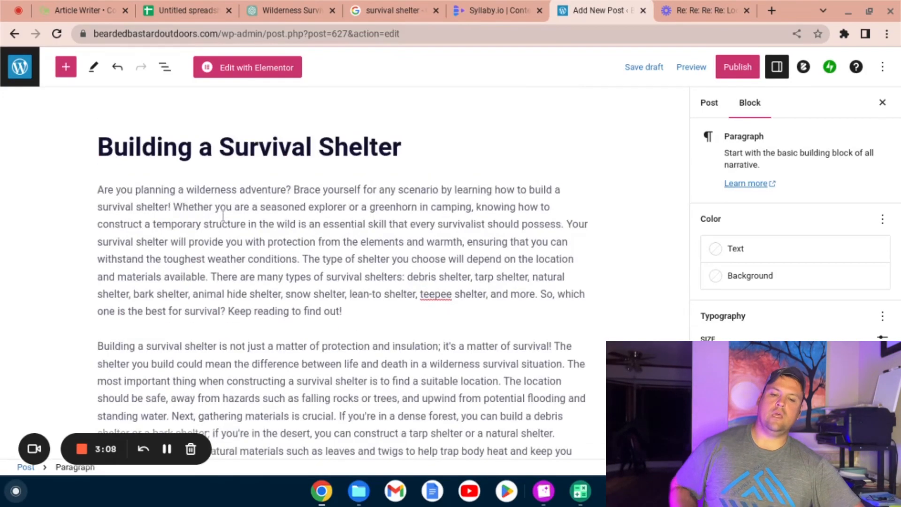
Step: Insert a Previous post block in the first empty paragraph after the article's closing paragraph
{"action": "scroll", "coordinate": [223, 216], "scroll_direction": "down", "scroll_amount": 5}
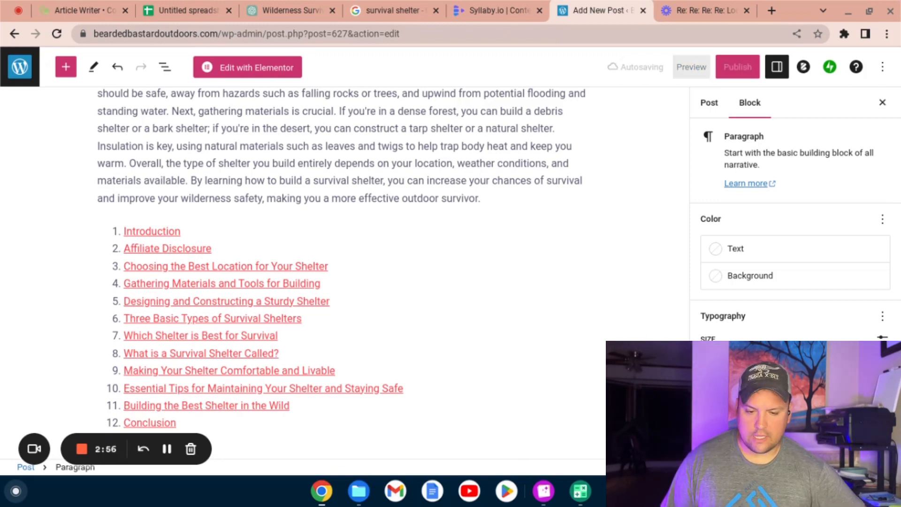
{"action": "key", "text": "ctrl+v"}
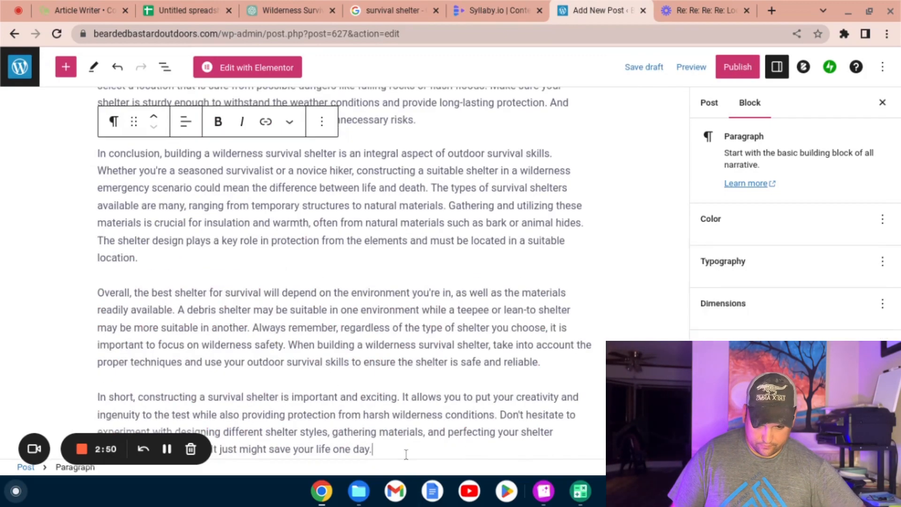
{"action": "scroll", "coordinate": [403, 445], "scroll_direction": "down", "scroll_amount": 4}
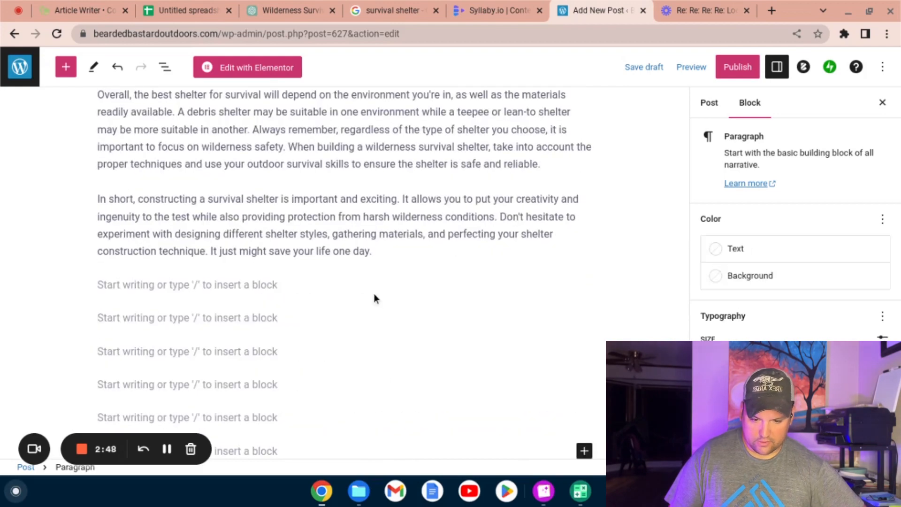
{"action": "left_click", "coordinate": [363, 284]}
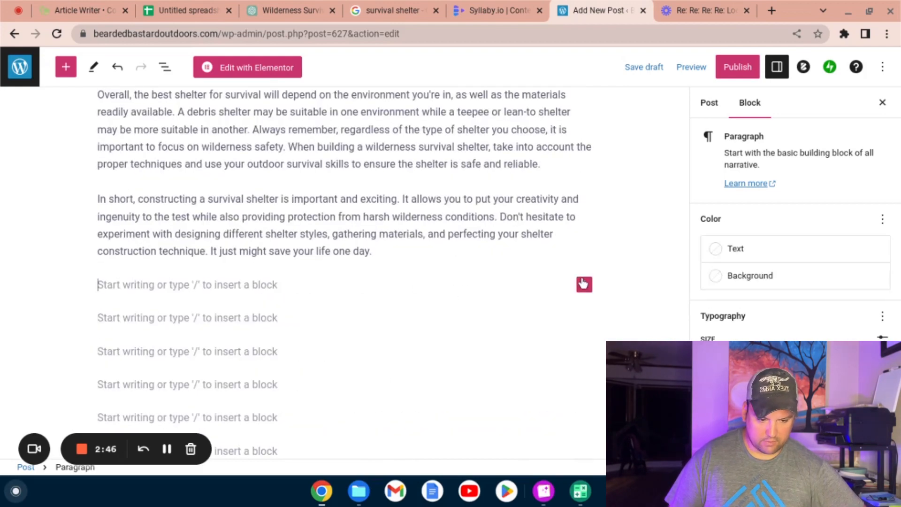
{"action": "left_click", "coordinate": [583, 284]}
{"action": "type", "text": "Previous"}
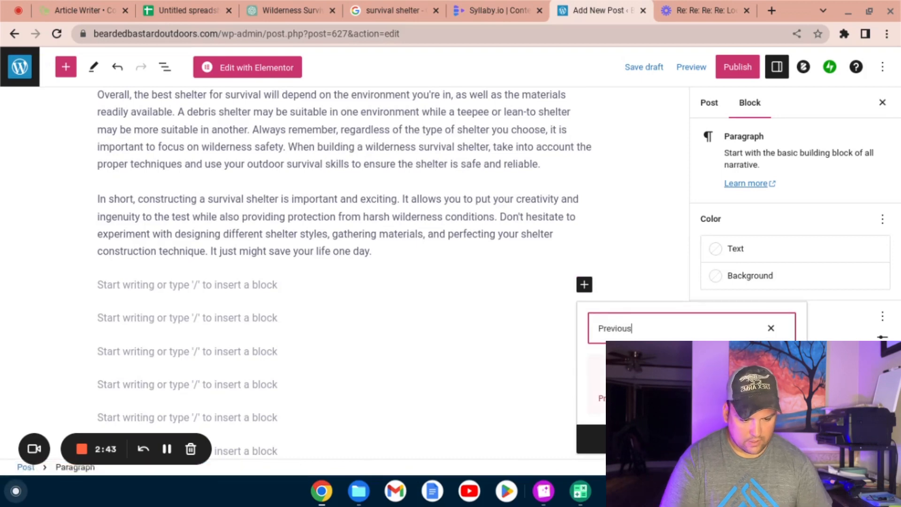
{"action": "key", "text": "Return"}
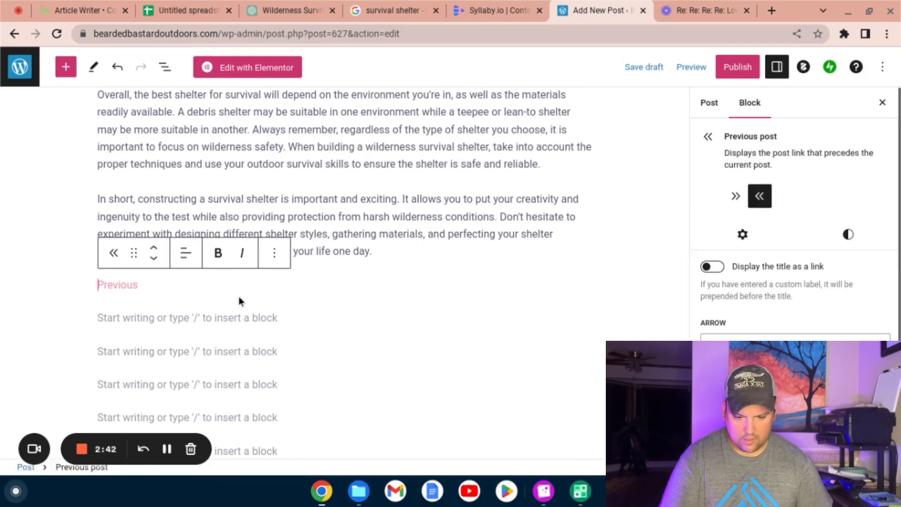
Step: Insert a Next post block in the empty paragraph directly below the Previous post link
{"action": "left_click", "coordinate": [178, 315]}
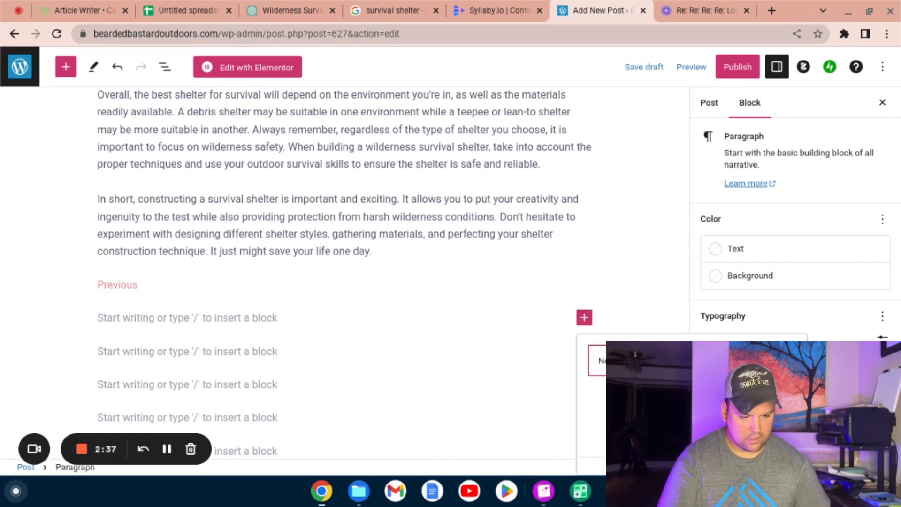
{"action": "key", "text": "Return"}
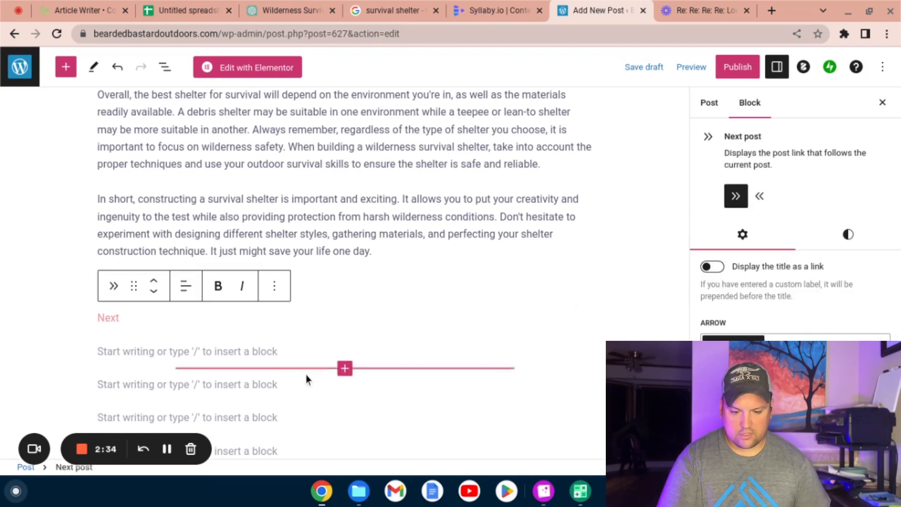
{"action": "left_click", "coordinate": [307, 380]}
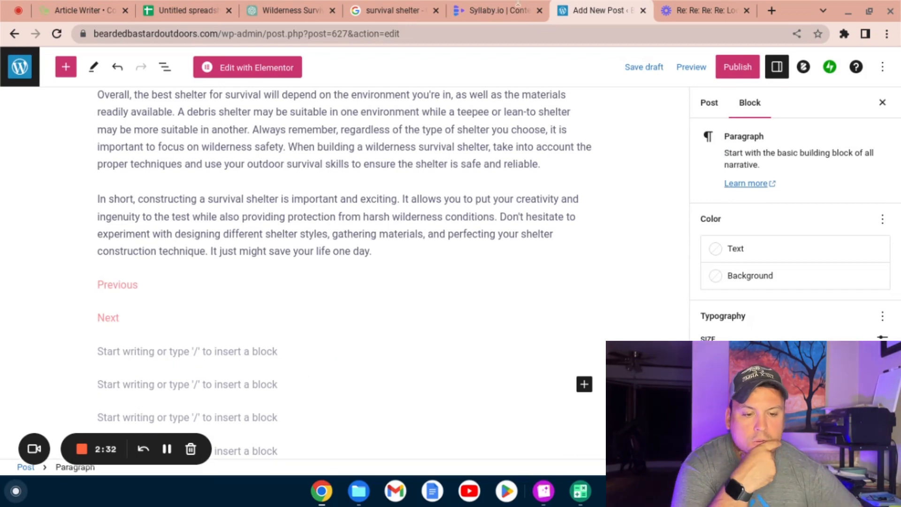
Step: Open the Powerful AI Tools articles page in a new tab and view the article "Understanding Keyword Intent for On-Page Optimization"
{"action": "right_click", "coordinate": [607, 14]}
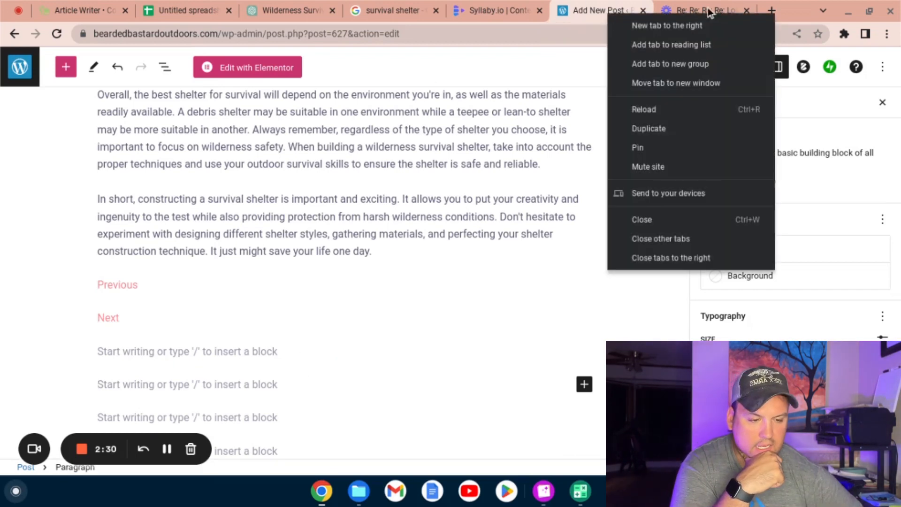
{"action": "left_click", "coordinate": [769, 11]}
{"action": "left_click", "coordinate": [771, 11]}
{"action": "left_click", "coordinate": [597, 308]}
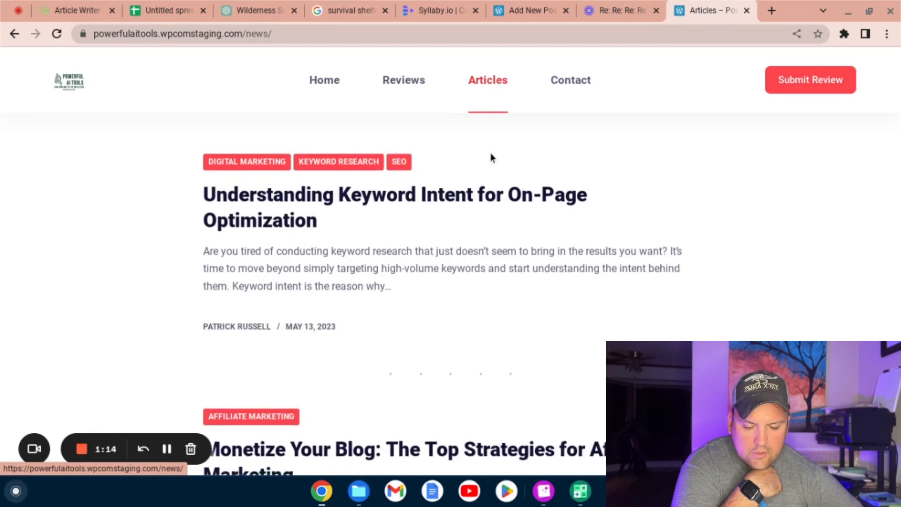
{"action": "scroll", "coordinate": [494, 182], "scroll_direction": "down", "scroll_amount": 2}
{"action": "scroll", "coordinate": [497, 205], "scroll_direction": "up", "scroll_amount": 2}
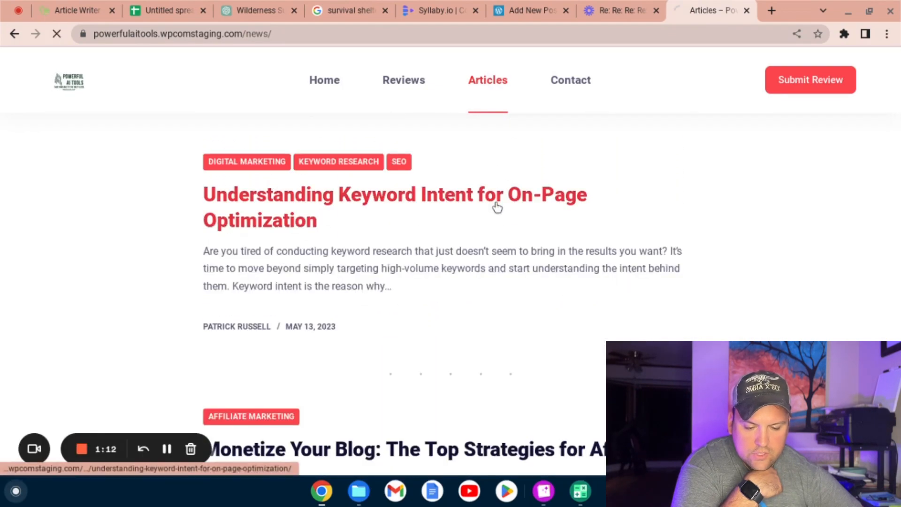
{"action": "scroll", "coordinate": [552, 244], "scroll_direction": "down", "scroll_amount": 5}
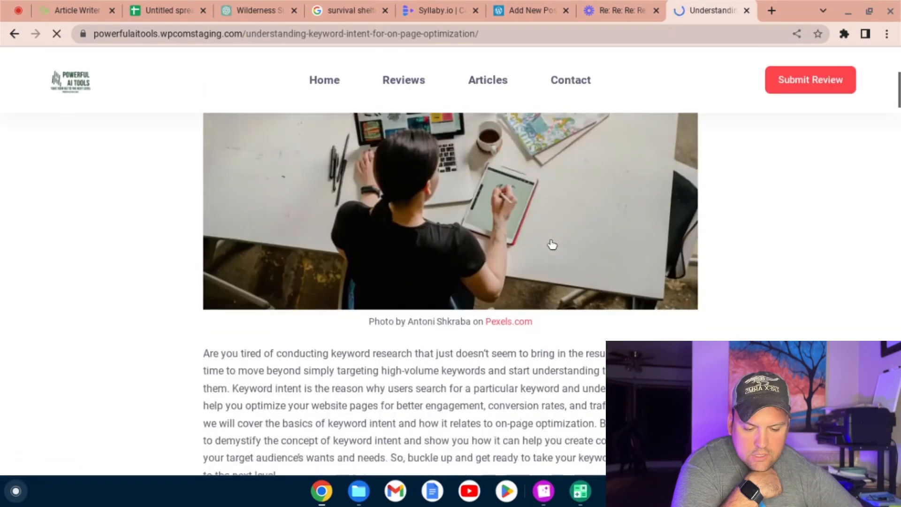
Step: Examine the internal-link paragraph above the article's contents list and open its "Click here to read now!" link in a new tab
{"action": "scroll", "coordinate": [552, 244], "scroll_direction": "down", "scroll_amount": 8}
{"action": "scroll", "coordinate": [550, 244], "scroll_direction": "up", "scroll_amount": 4}
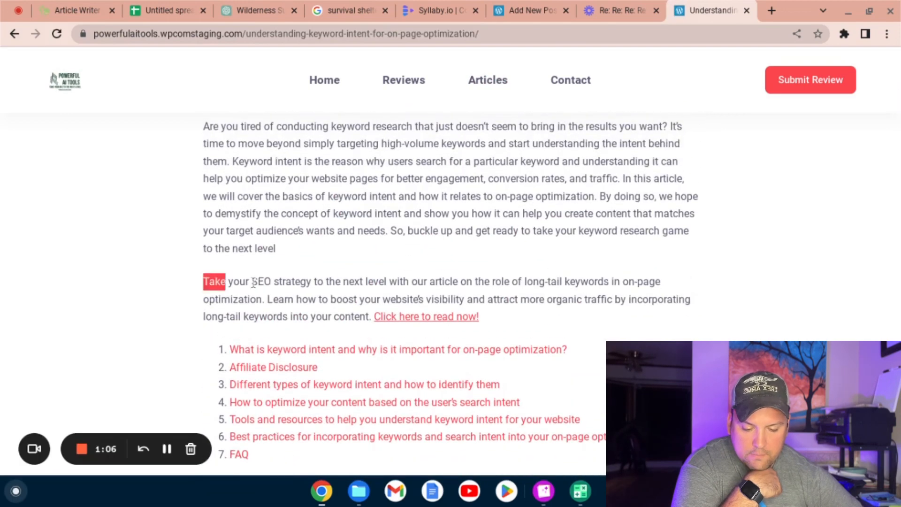
{"action": "left_click_drag", "start_coordinate": [253, 283], "coordinate": [488, 318]}
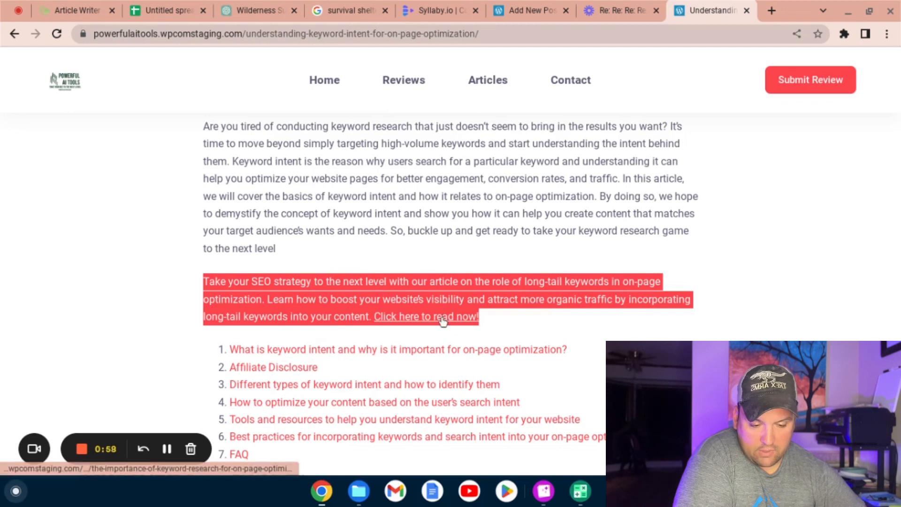
{"action": "right_click", "coordinate": [441, 320]}
{"action": "left_click", "coordinate": [501, 92]}
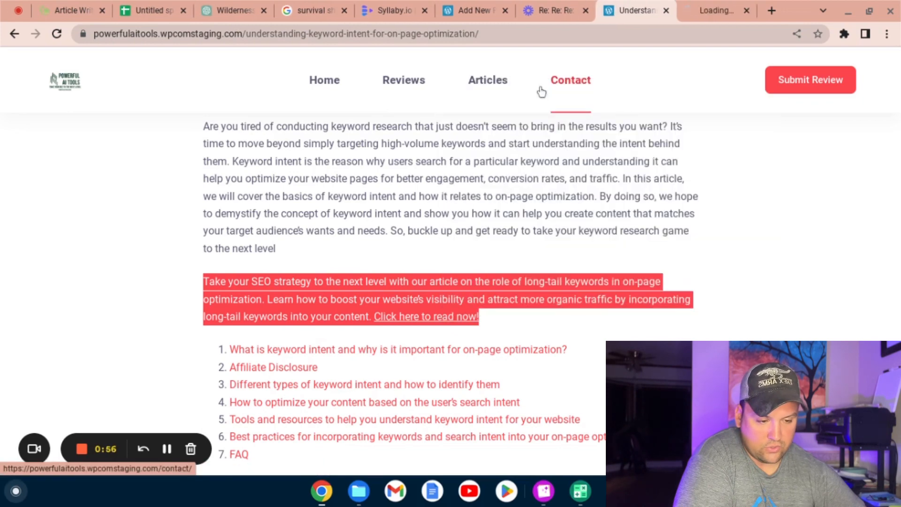
{"action": "left_click", "coordinate": [724, 7]}
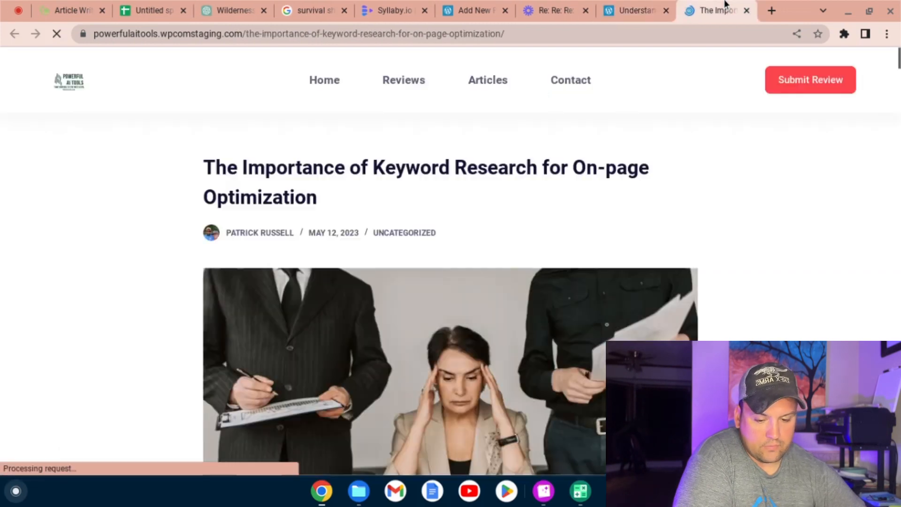
{"action": "scroll", "coordinate": [553, 173], "scroll_direction": "down", "scroll_amount": 4}
{"action": "scroll", "coordinate": [553, 174], "scroll_direction": "up", "scroll_amount": 4}
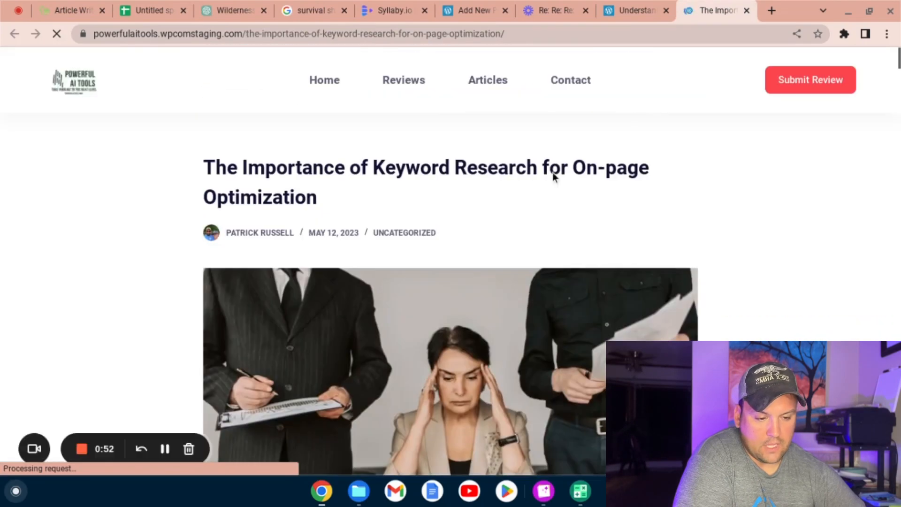
Step: Return to the keyword intent article and open "Advanced Keyword Research Techniques for On-Page Optimization" from its Further Reading links
{"action": "left_click", "coordinate": [627, 13]}
{"action": "scroll", "coordinate": [506, 158], "scroll_direction": "down", "scroll_amount": 15}
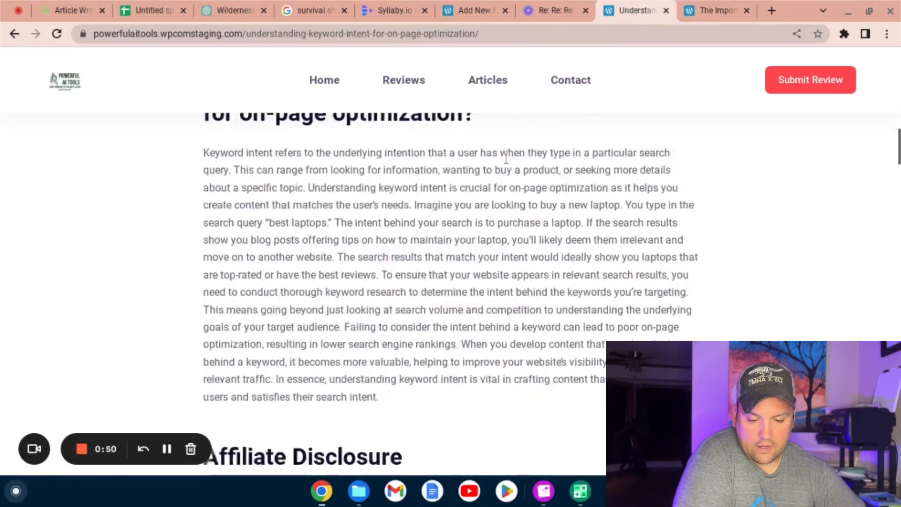
{"action": "scroll", "coordinate": [506, 159], "scroll_direction": "down", "scroll_amount": 20}
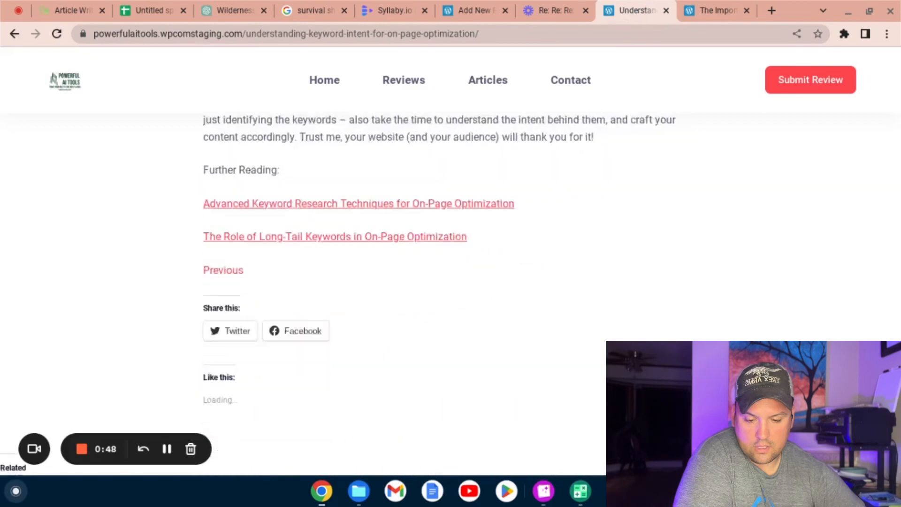
{"action": "scroll", "coordinate": [474, 163], "scroll_direction": "up", "scroll_amount": 2}
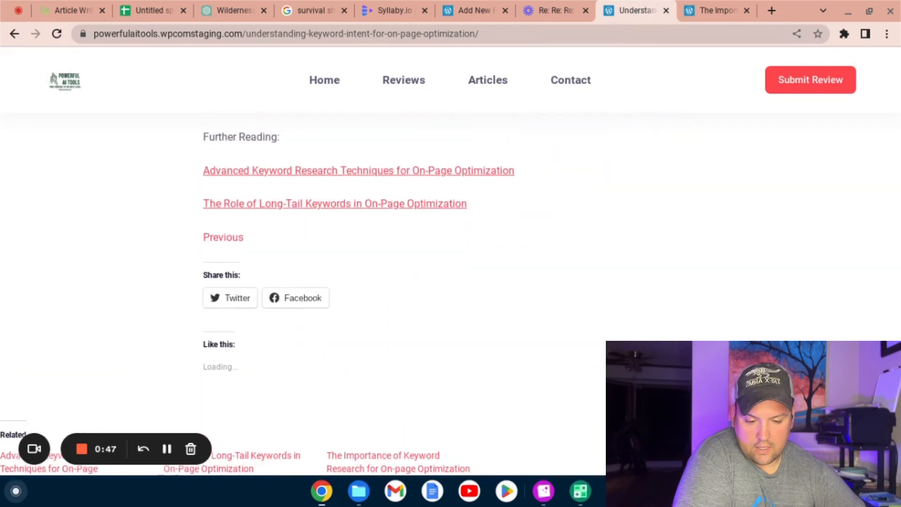
{"action": "left_click", "coordinate": [459, 175]}
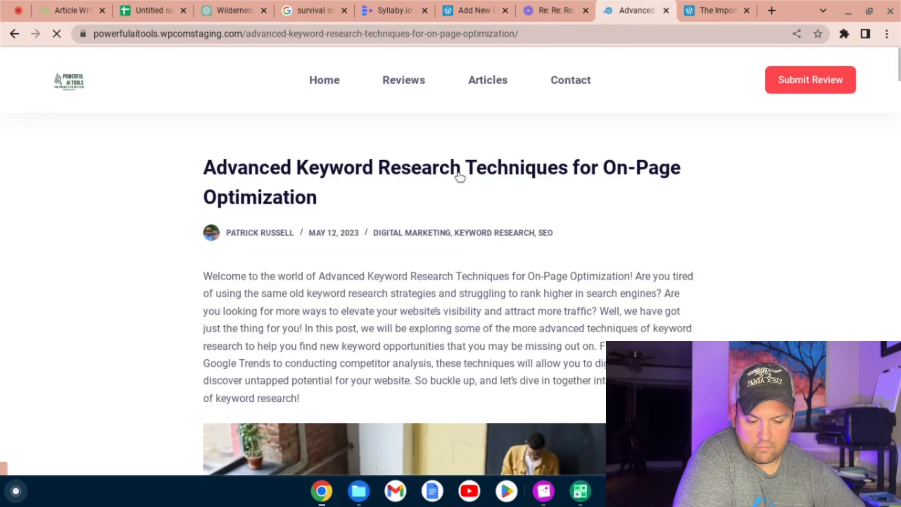
{"action": "scroll", "coordinate": [459, 175], "scroll_direction": "down", "scroll_amount": 4}
{"action": "scroll", "coordinate": [459, 175], "scroll_direction": "up", "scroll_amount": 2}
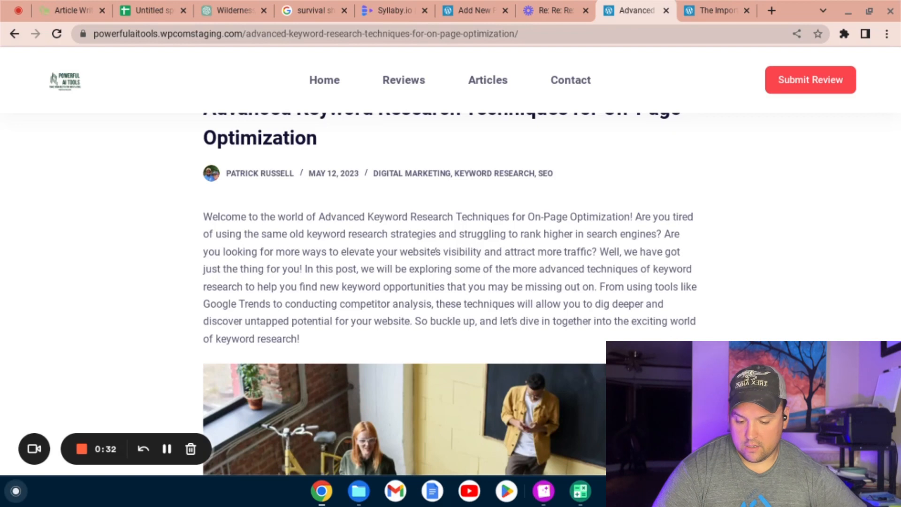
{"action": "left_click", "coordinate": [160, 439]}
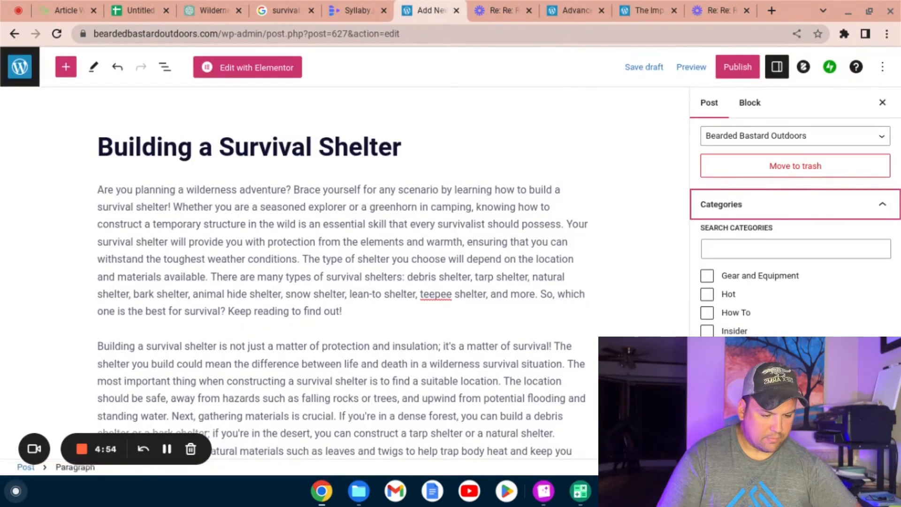
Step: Assign the new category "Shelter" to the "Building a Survival Shelter" WordPress post
{"action": "left_click", "coordinate": [795, 407]}
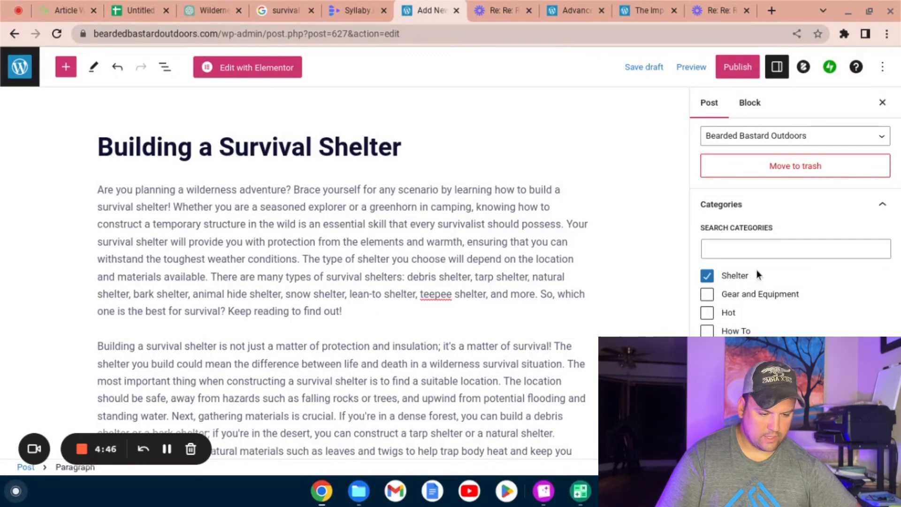
{"action": "scroll", "coordinate": [791, 305], "scroll_direction": "down", "scroll_amount": 2}
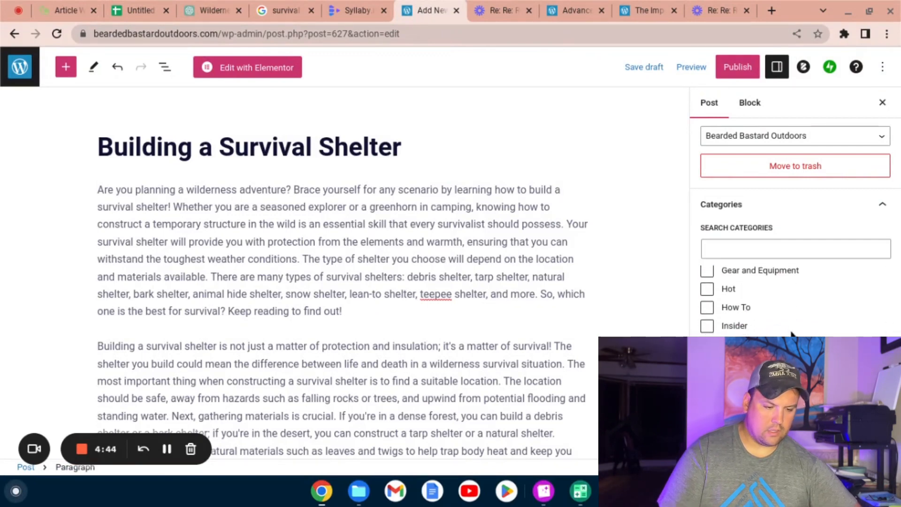
{"action": "left_click", "coordinate": [870, 207]}
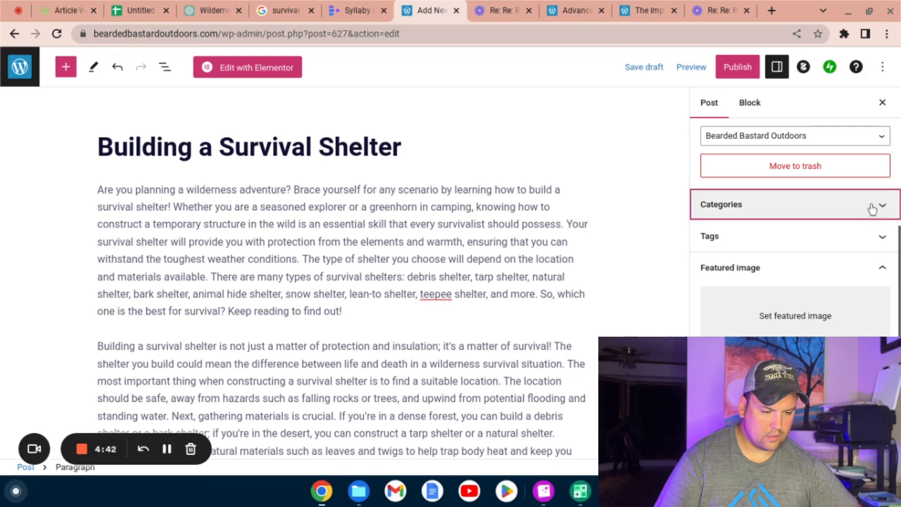
Step: Copy the article's title and keyword list from Copylime and add them as tags to the WordPress post
{"action": "left_click", "coordinate": [837, 237]}
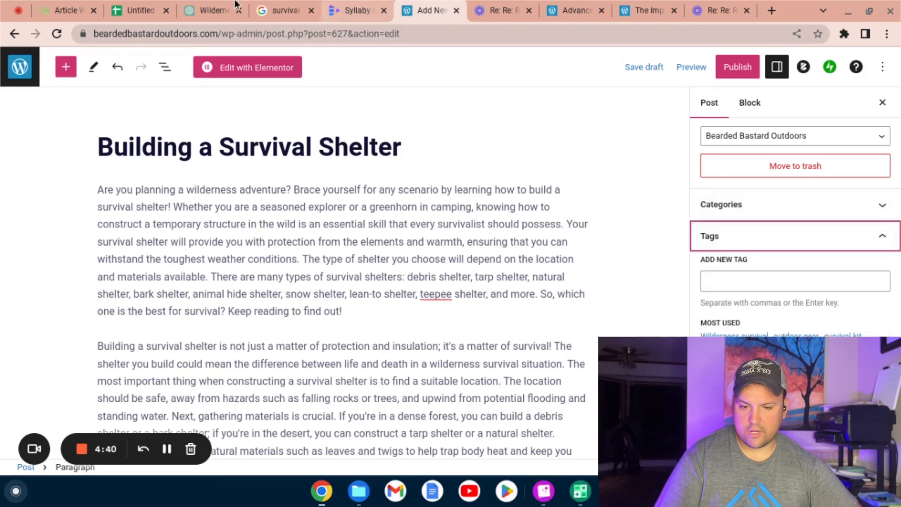
{"action": "left_click", "coordinate": [67, 8]}
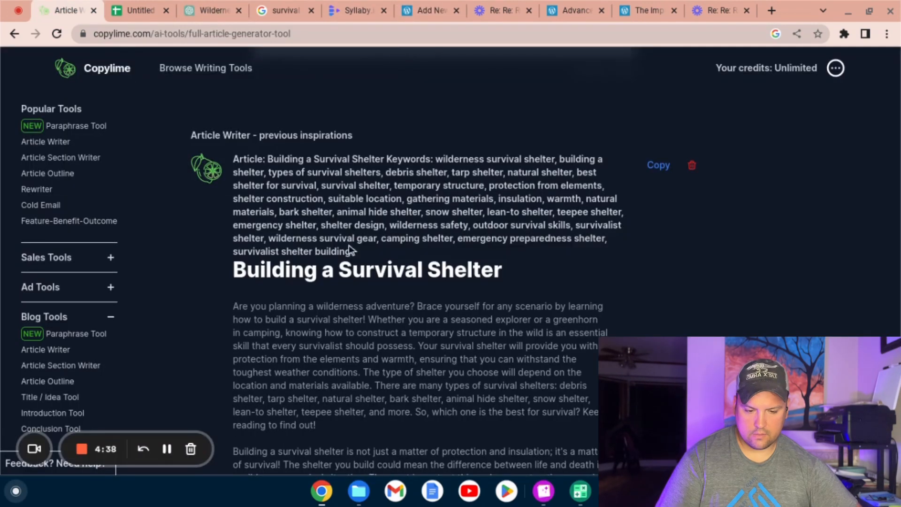
{"action": "left_click_drag", "start_coordinate": [350, 250], "coordinate": [276, 164]}
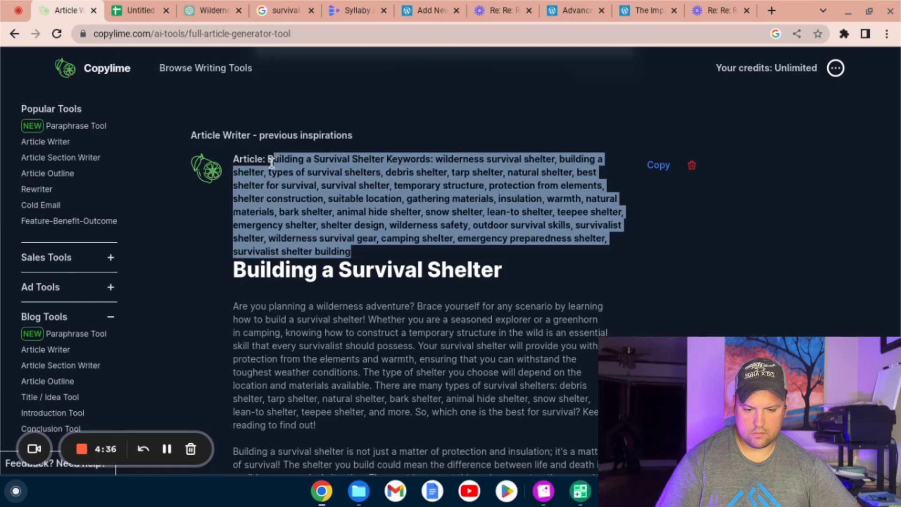
{"action": "left_click", "coordinate": [423, 10]}
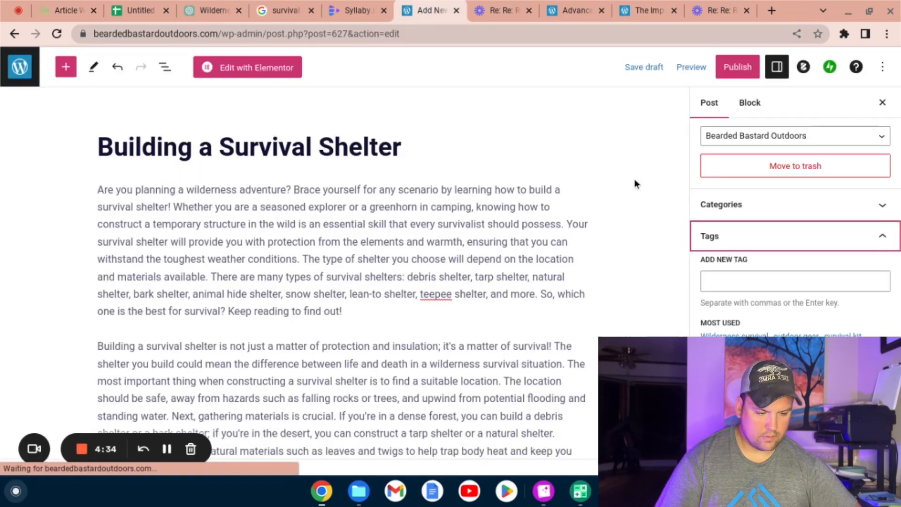
{"action": "left_click", "coordinate": [764, 281]}
{"action": "type", "text": "Building a Survival Shelter Keywords: wilderness survival shelter, building a shelter, types of survival shelters, debris shelter, tarp shelter, natural shelter, best shelter for survival, survival shelter, temporary structure, protection from elements, shelter construction, suitable location, gathering materials, insulation, warmth, natural materials, bark shelter, animal hide shelter, snow shelter, lean-to shelter, teepee shelter, emergency shelter, shelter design, wilderness safety, outdoor survival skills, survivalist shelter, wilderness survival gear, camping shelter, emergency preparedness shelter, survivalist shelter building"}
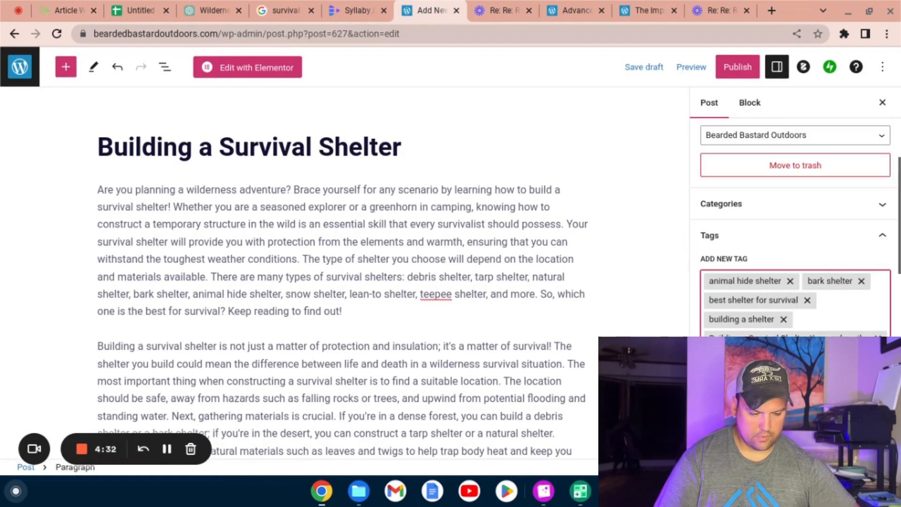
{"action": "left_click", "coordinate": [882, 237]}
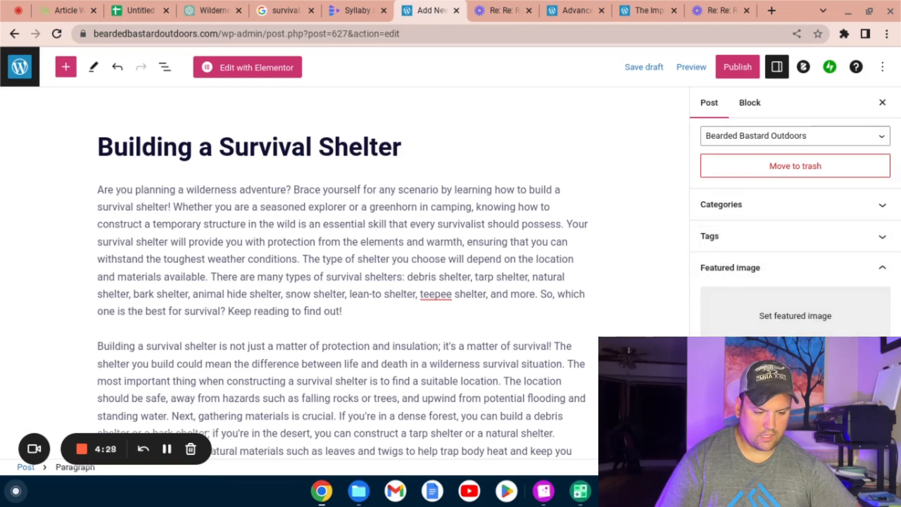
Step: Search the stock photos for "Shelter" to find a featured image for the post
{"action": "left_click", "coordinate": [778, 413]}
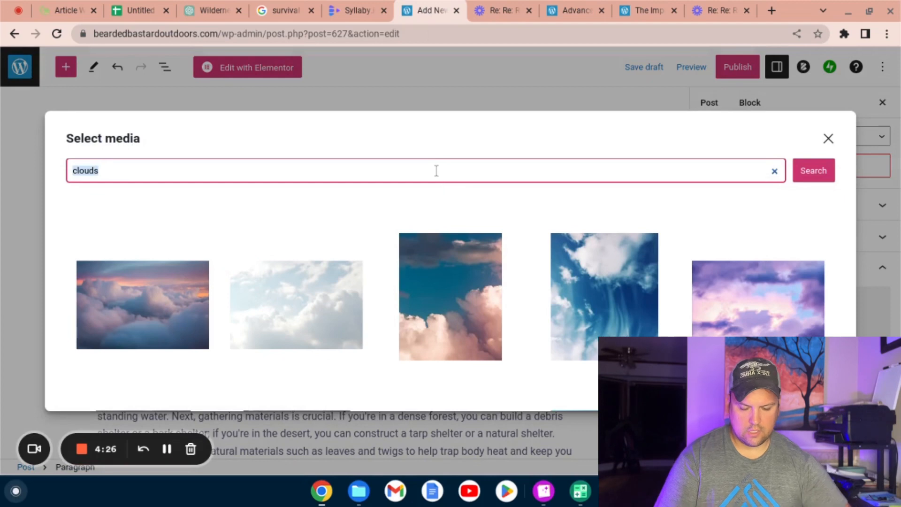
{"action": "type", "text": "Shelter"}
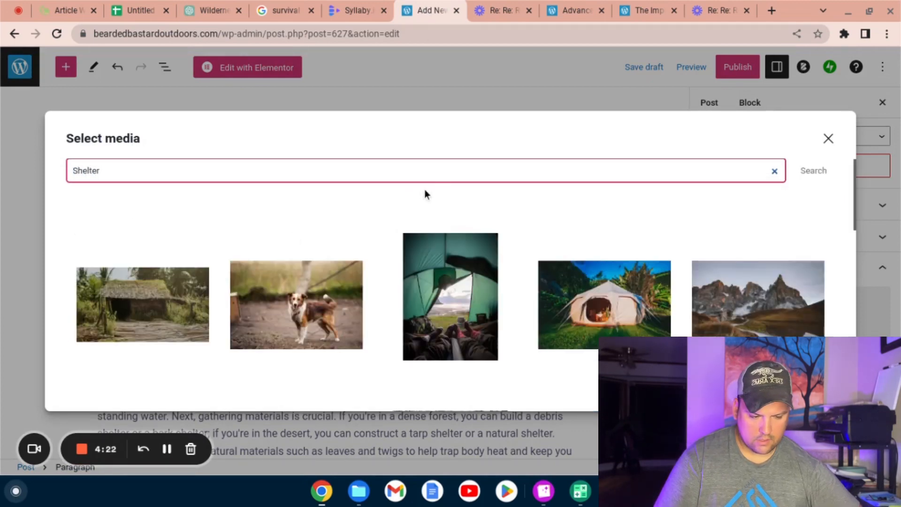
{"action": "left_click", "coordinate": [139, 303]}
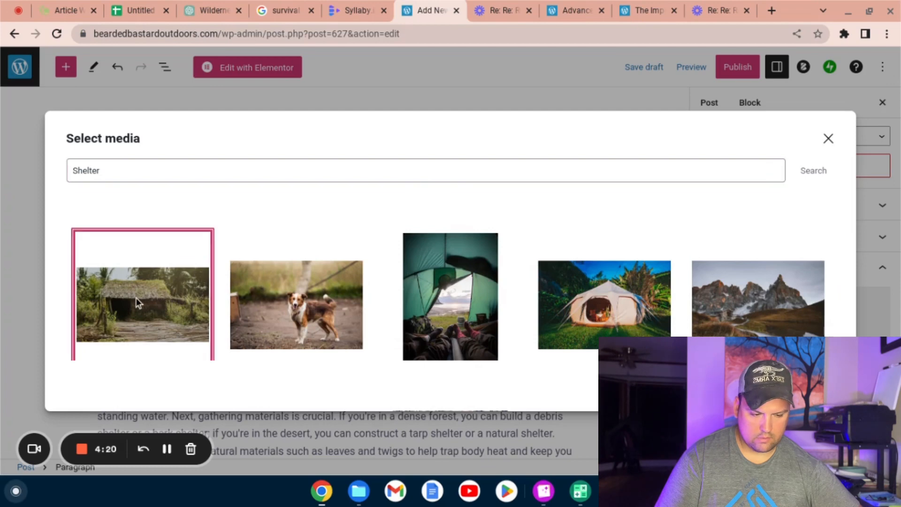
{"action": "left_click", "coordinate": [721, 290]}
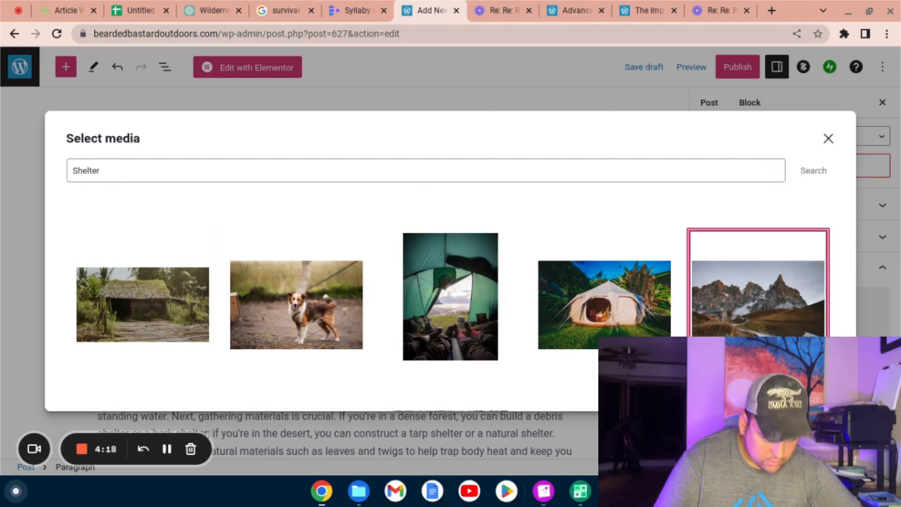
Step: Set the upright photo of the red and grey tent beside a stream as the post's featured image
{"action": "scroll", "coordinate": [588, 319], "scroll_direction": "down", "scroll_amount": 5}
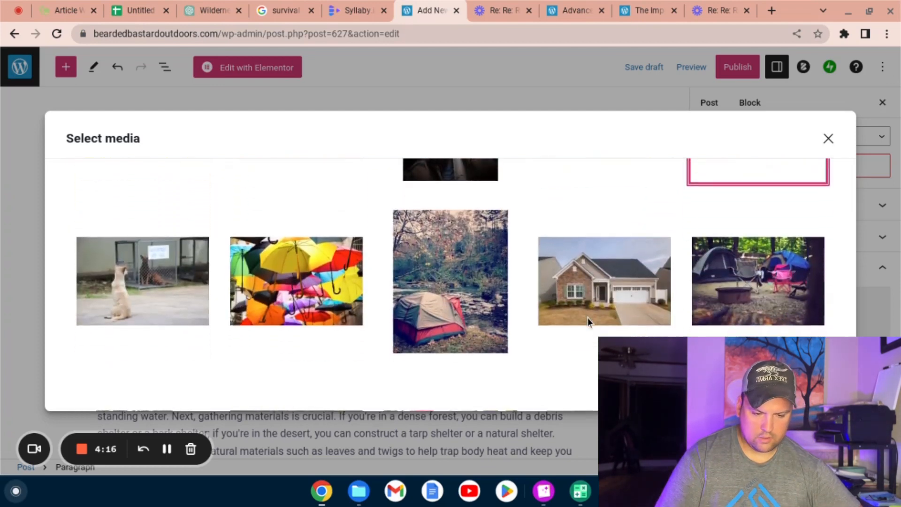
{"action": "scroll", "coordinate": [587, 317], "scroll_direction": "down", "scroll_amount": 5}
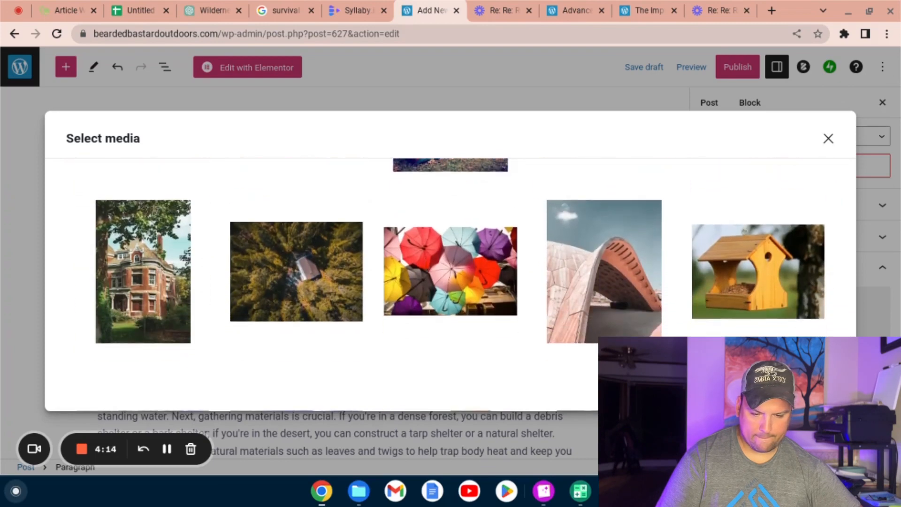
{"action": "scroll", "coordinate": [586, 317], "scroll_direction": "down", "scroll_amount": 5}
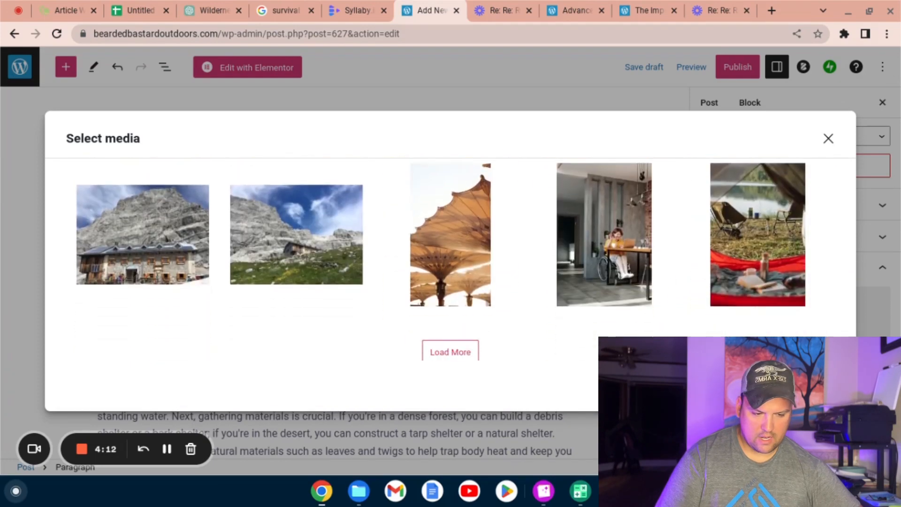
{"action": "scroll", "coordinate": [450, 259], "scroll_direction": "down", "scroll_amount": 1}
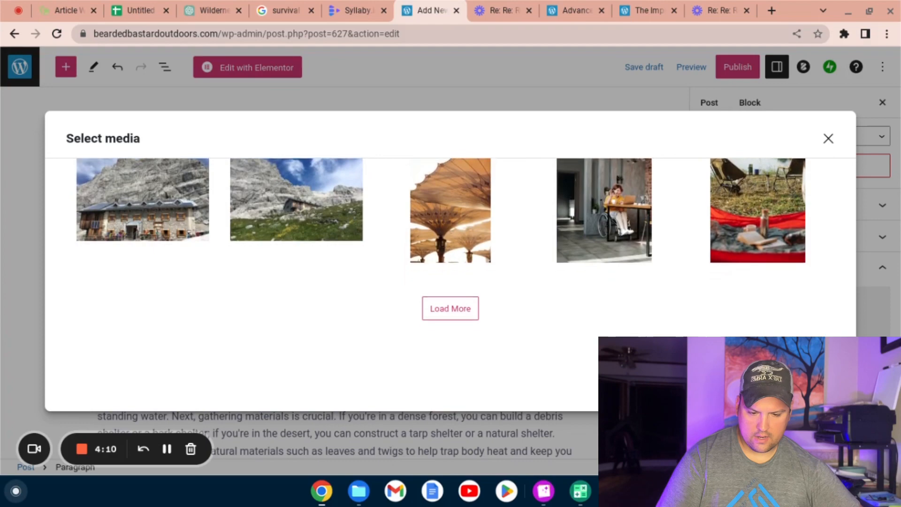
{"action": "scroll", "coordinate": [450, 259], "scroll_direction": "up", "scroll_amount": 1}
{"action": "scroll", "coordinate": [451, 259], "scroll_direction": "up", "scroll_amount": 10}
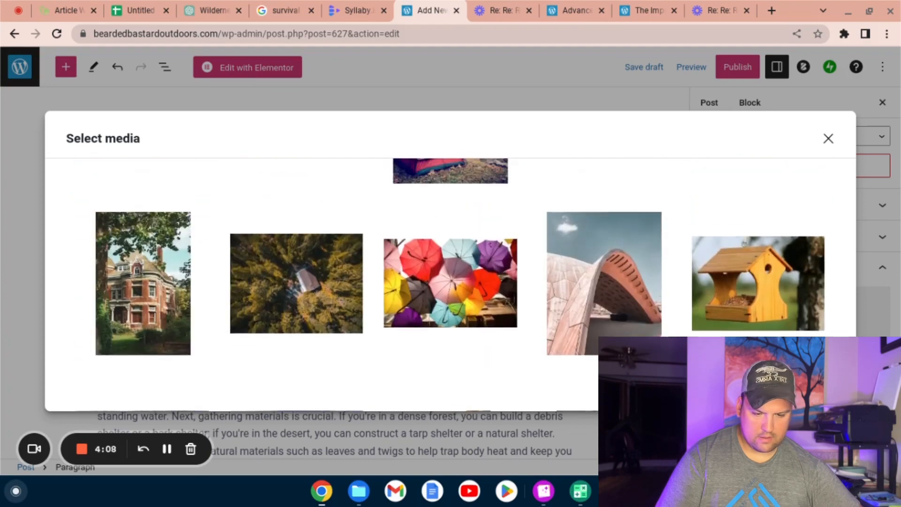
{"action": "scroll", "coordinate": [450, 259], "scroll_direction": "up", "scroll_amount": 3}
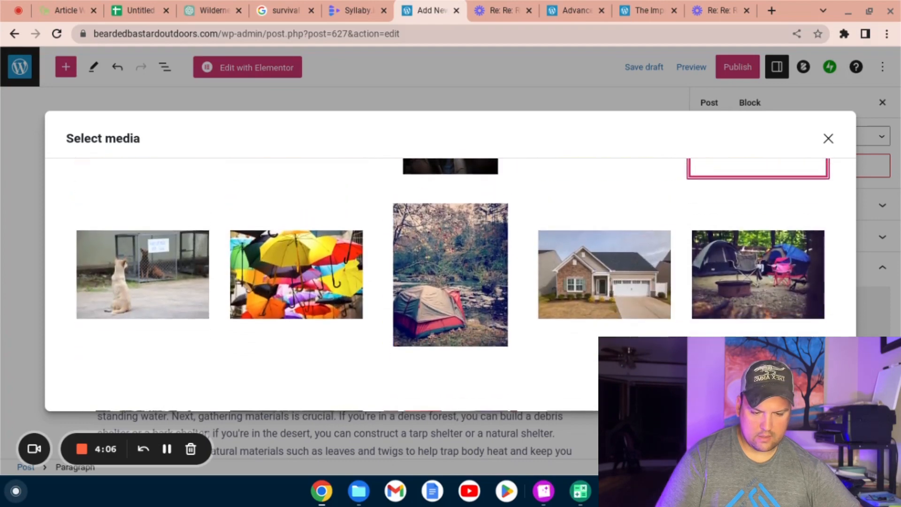
{"action": "left_click", "coordinate": [470, 304]}
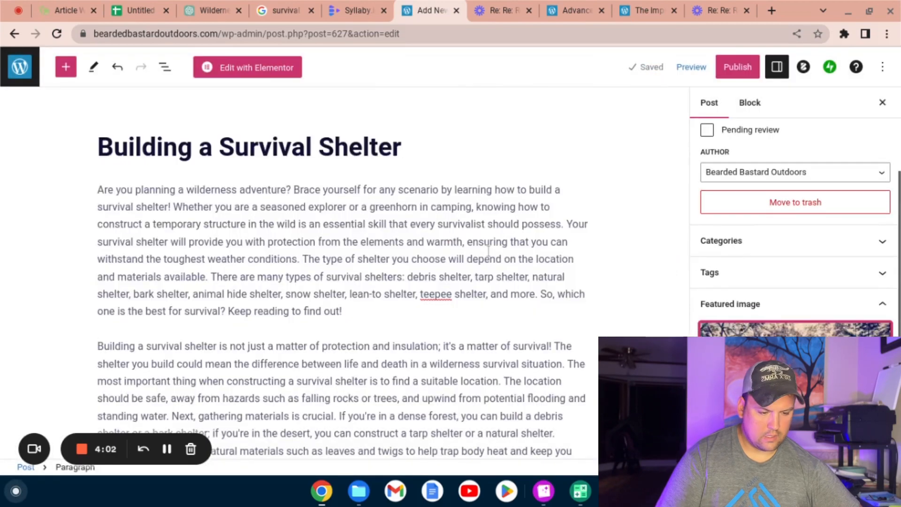
Step: Set the post's publish date to May 14, 2023 at 10:01 AM
{"action": "scroll", "coordinate": [704, 254], "scroll_direction": "down", "scroll_amount": 4}
{"action": "scroll", "coordinate": [708, 256], "scroll_direction": "up", "scroll_amount": 3}
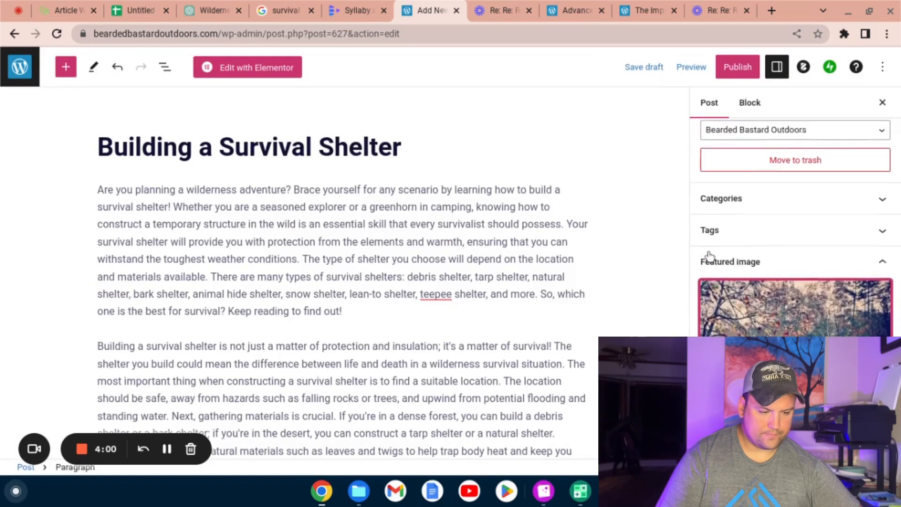
{"action": "scroll", "coordinate": [708, 256], "scroll_direction": "up", "scroll_amount": 2}
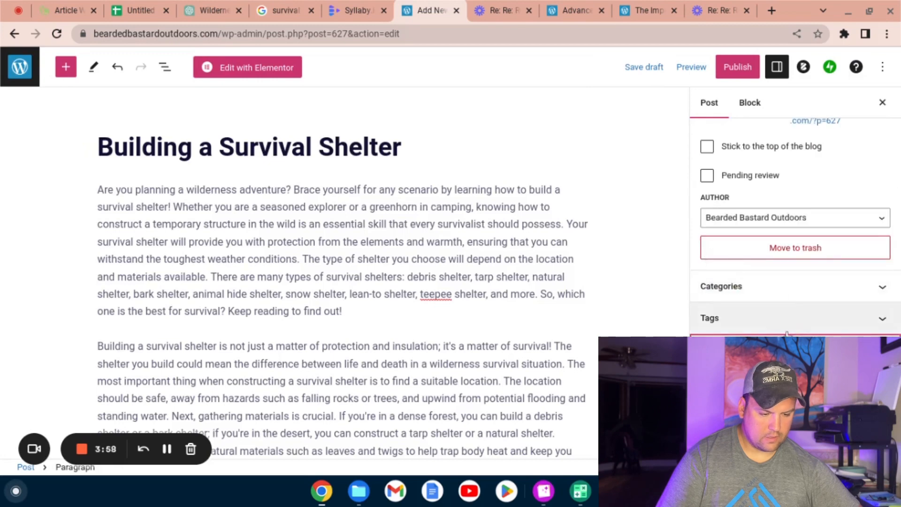
{"action": "scroll", "coordinate": [785, 179], "scroll_direction": "up", "scroll_amount": 3}
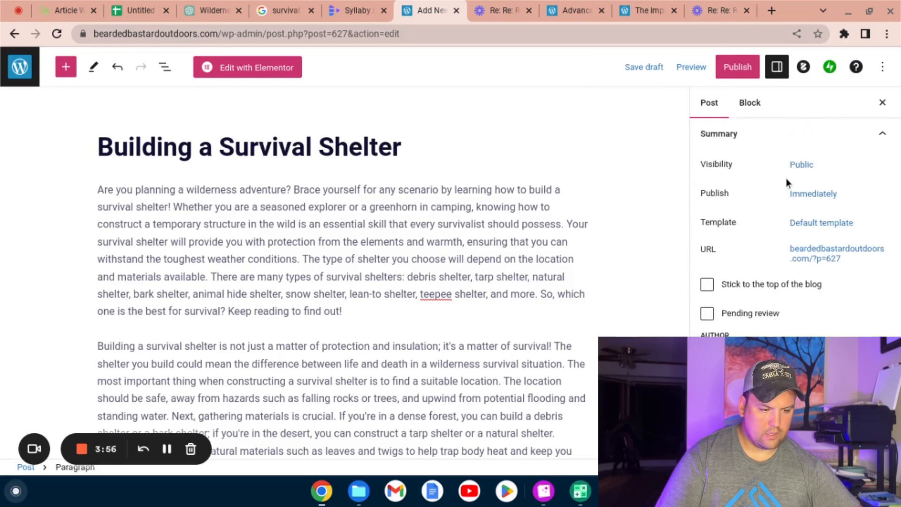
{"action": "left_click", "coordinate": [807, 198]}
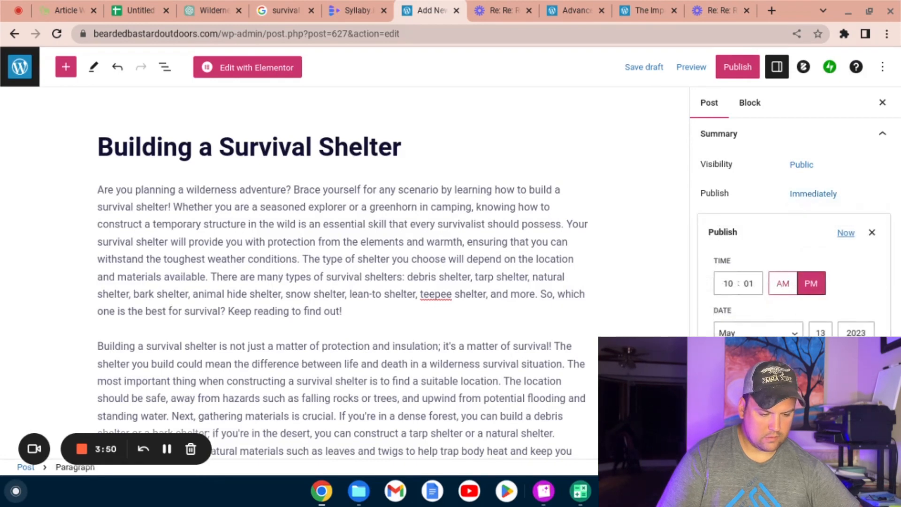
{"action": "left_click", "coordinate": [722, 468]}
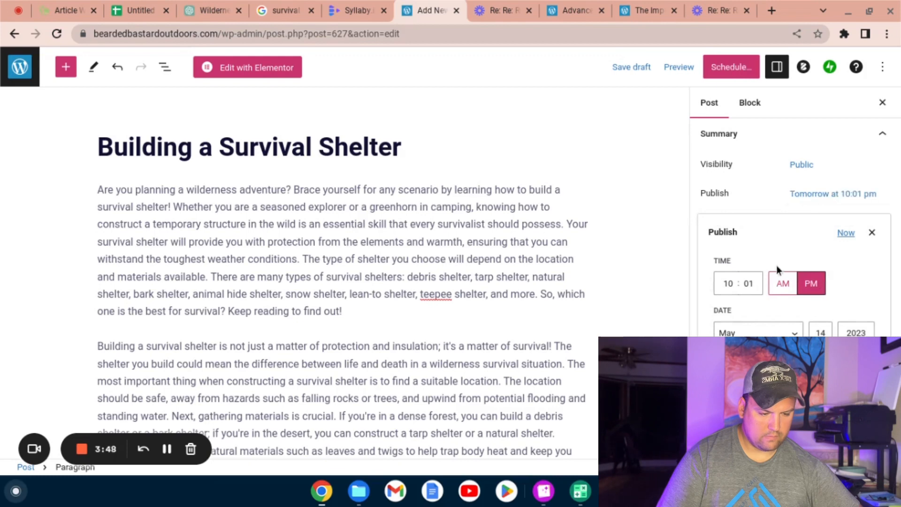
{"action": "left_click", "coordinate": [781, 281]}
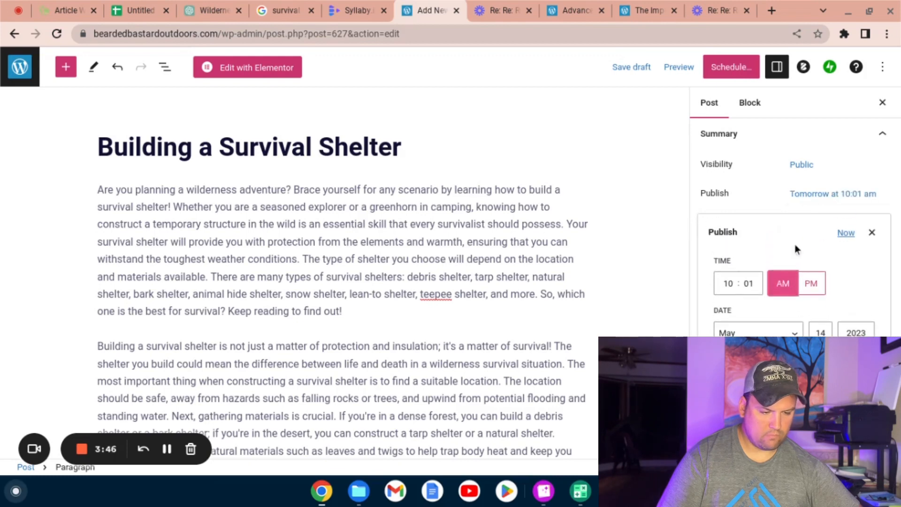
{"action": "right_click", "coordinate": [870, 238]}
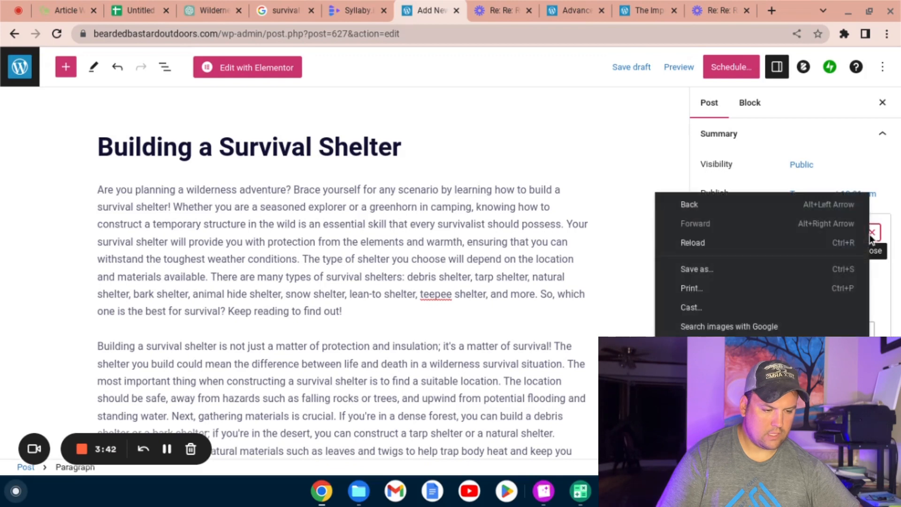
{"action": "left_click", "coordinate": [873, 236]}
{"action": "left_click", "coordinate": [874, 236]}
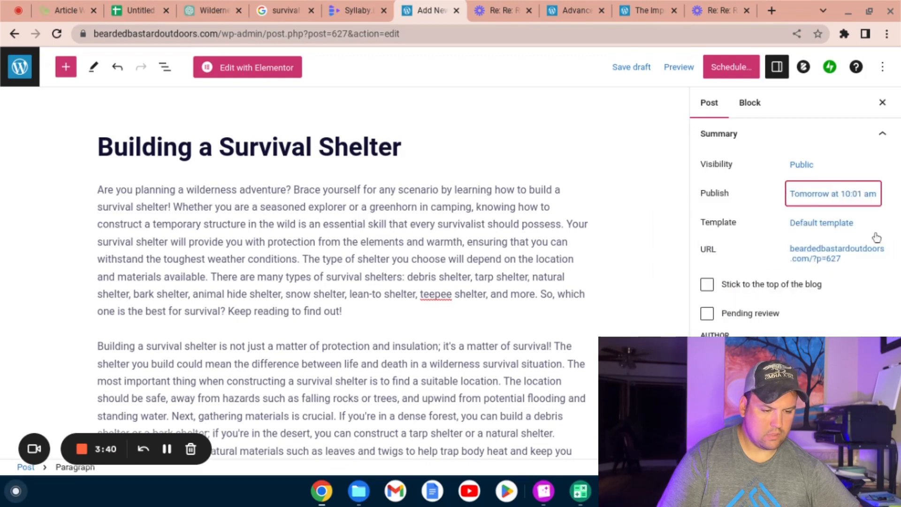
Step: Start scheduling the post and open its social sharing message for editing
{"action": "left_click", "coordinate": [730, 69]}
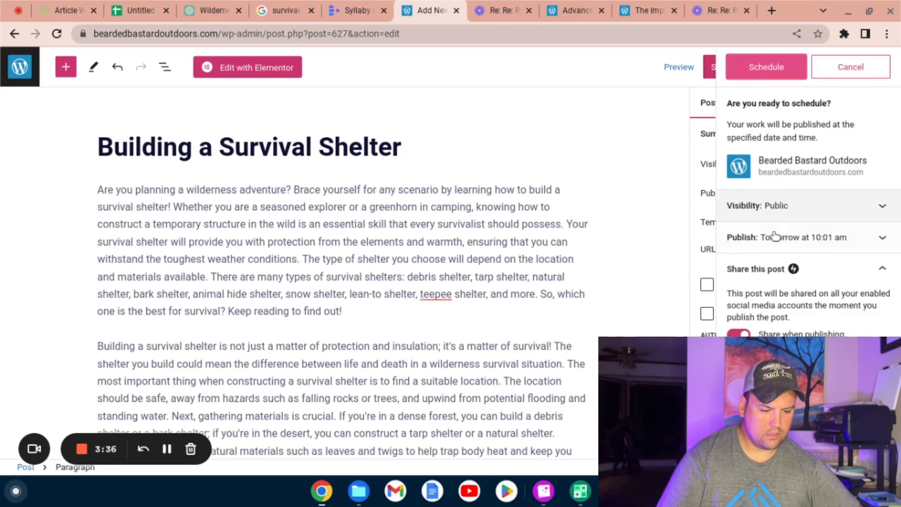
{"action": "scroll", "coordinate": [773, 320], "scroll_direction": "down", "scroll_amount": 3}
{"action": "left_click", "coordinate": [772, 330]}
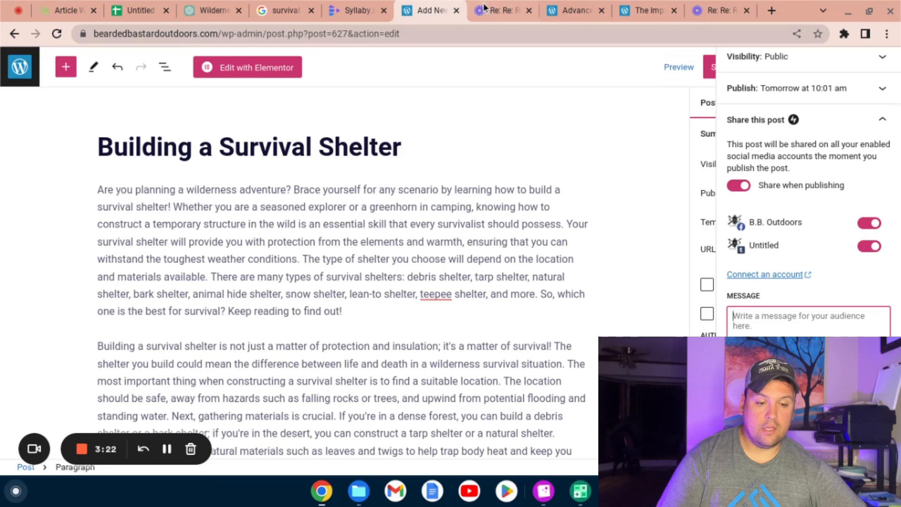
Step: Switch to Writesonic and generate Instagram captions for "Building a Survival Shelter In The Wilderness" in an Excited tone
{"action": "left_click", "coordinate": [558, 11]}
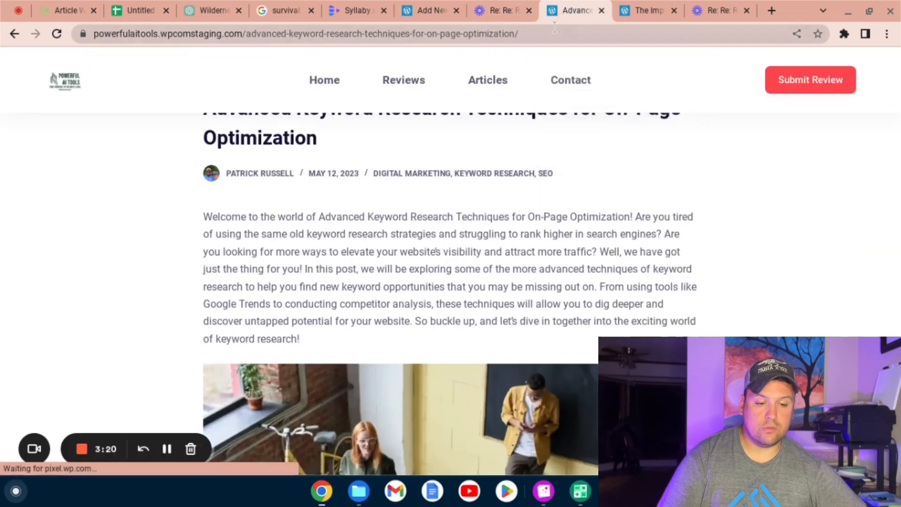
{"action": "left_click", "coordinate": [554, 28]}
{"action": "type", "text": "writ"}
{"action": "key", "text": "Return"}
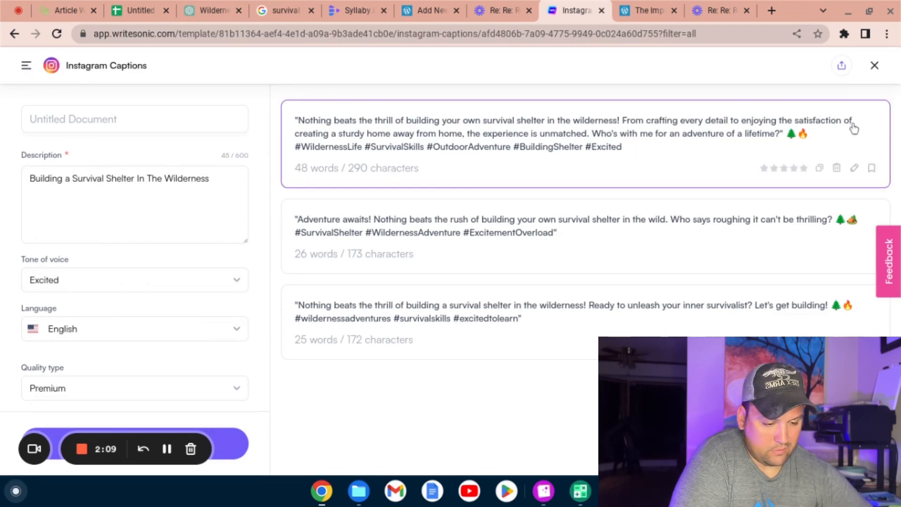
Step: Copy the first Writesonic caption, about crafting every detail of a shelter, into the WordPress post's share message
{"action": "left_click", "coordinate": [819, 169]}
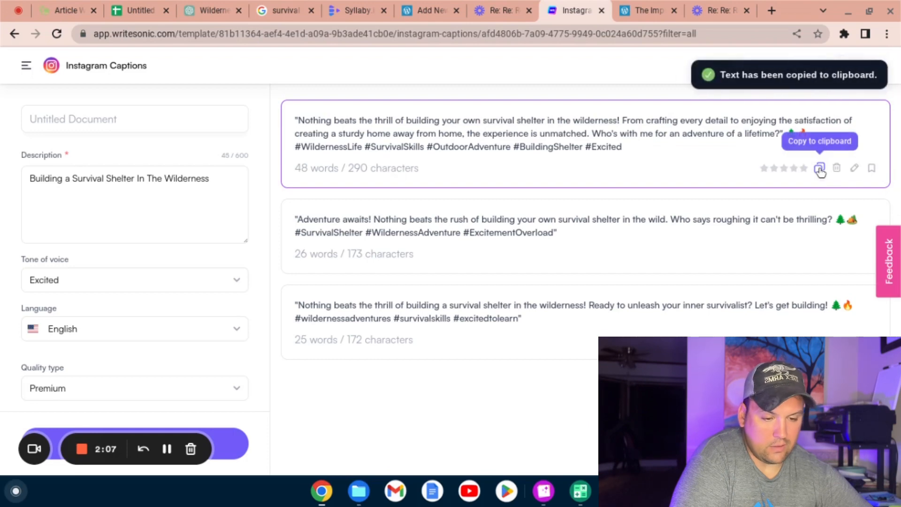
{"action": "left_click", "coordinate": [409, 5]}
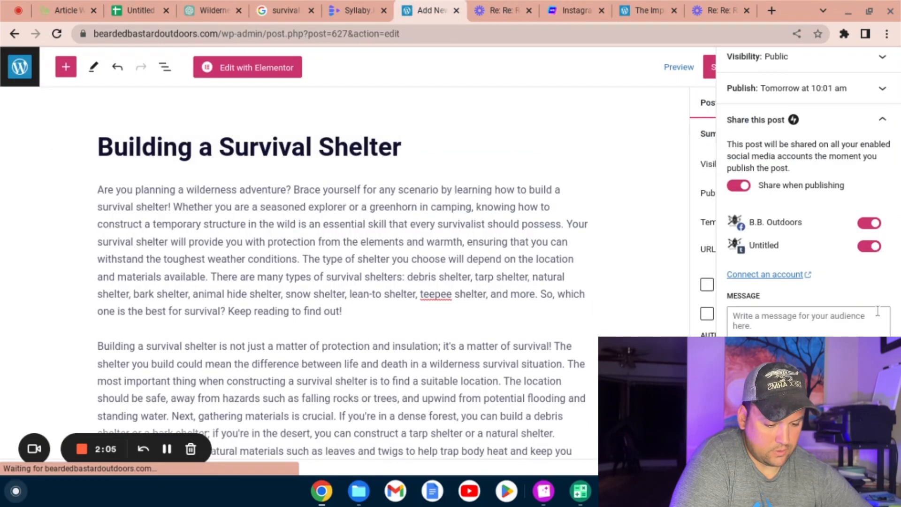
{"action": "left_click", "coordinate": [835, 328]}
{"action": "key", "text": "ctrl+v"}
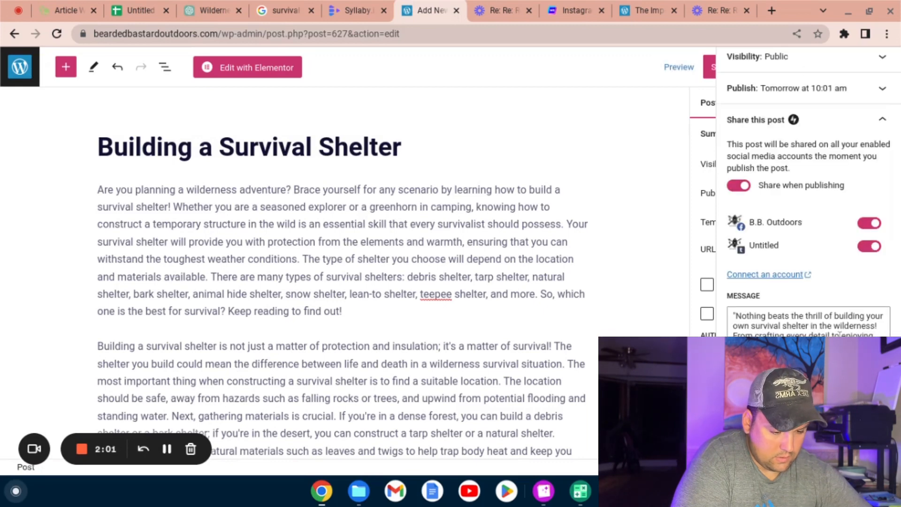
{"action": "scroll", "coordinate": [838, 335], "scroll_direction": "down", "scroll_amount": 1}
{"action": "scroll", "coordinate": [838, 334], "scroll_direction": "up", "scroll_amount": 1}
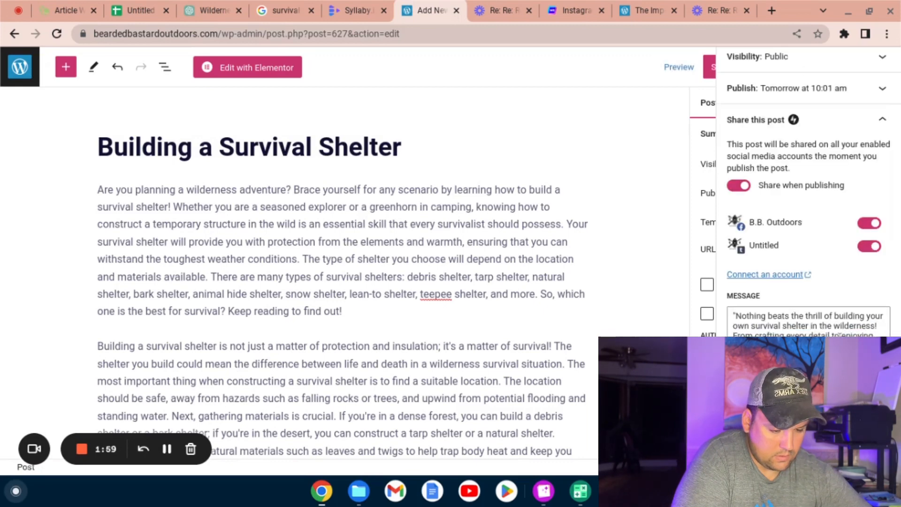
Step: Replace the share message with Writesonic's second caption, starting "Adventure awaits!", and remove its surrounding quotation marks
{"action": "left_click", "coordinate": [576, 10]}
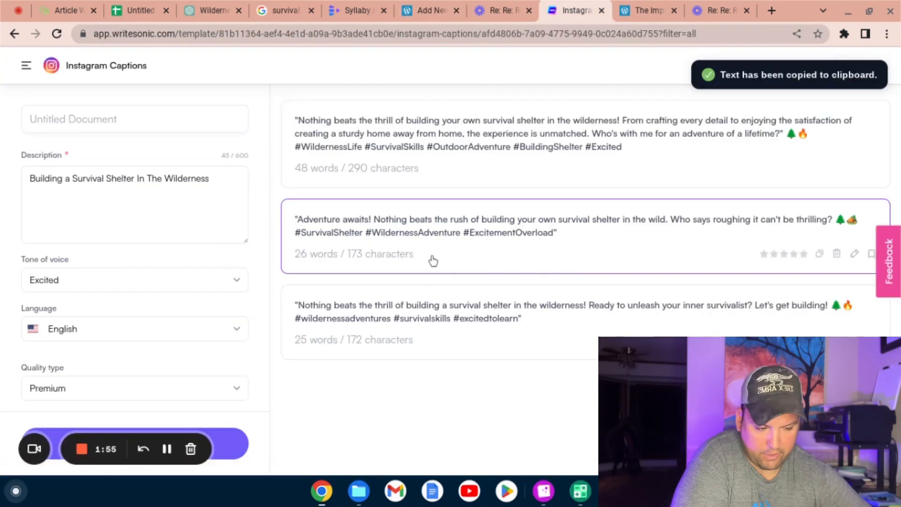
{"action": "left_click", "coordinate": [818, 254]}
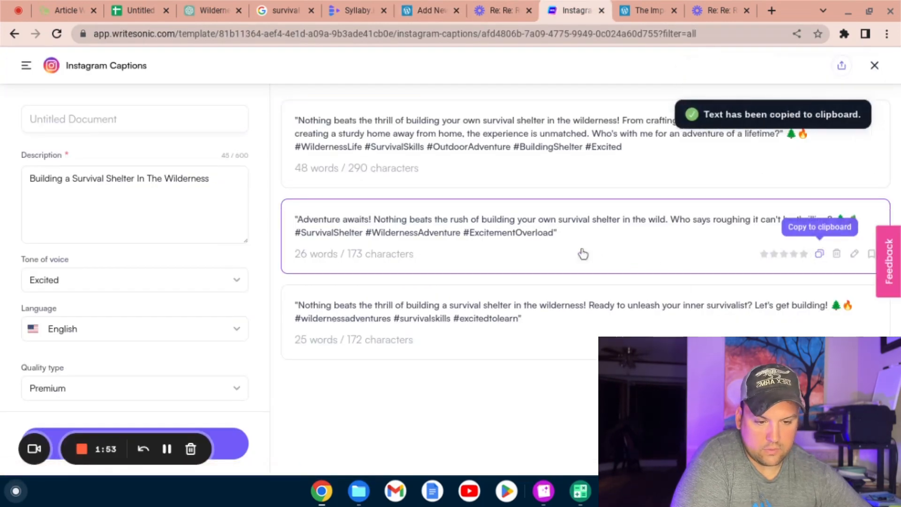
{"action": "left_click", "coordinate": [432, 5]}
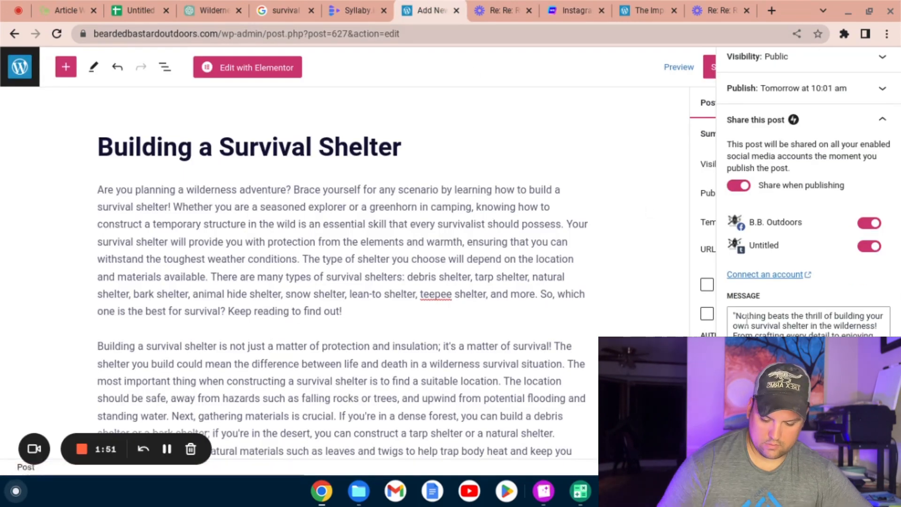
{"action": "key", "text": "ctrl+a"}
{"action": "left_click", "coordinate": [767, 332]}
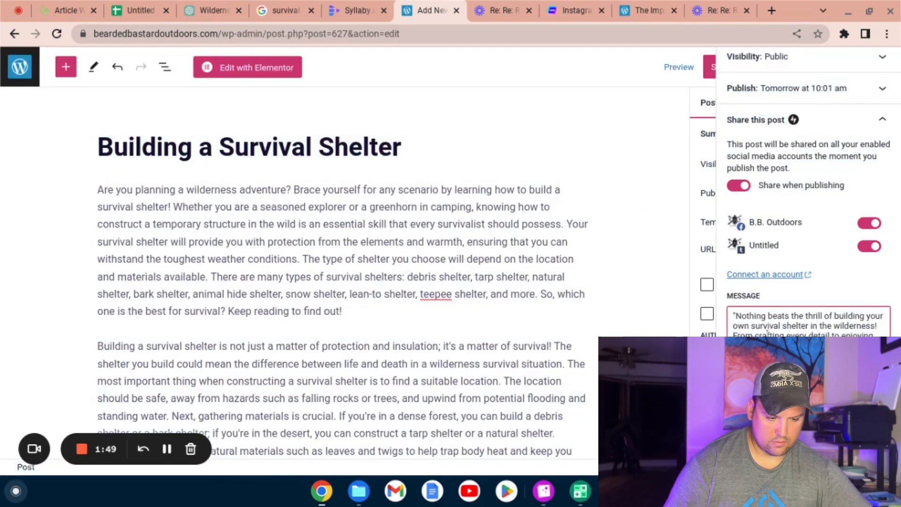
{"action": "key", "text": "ctrl+a"}
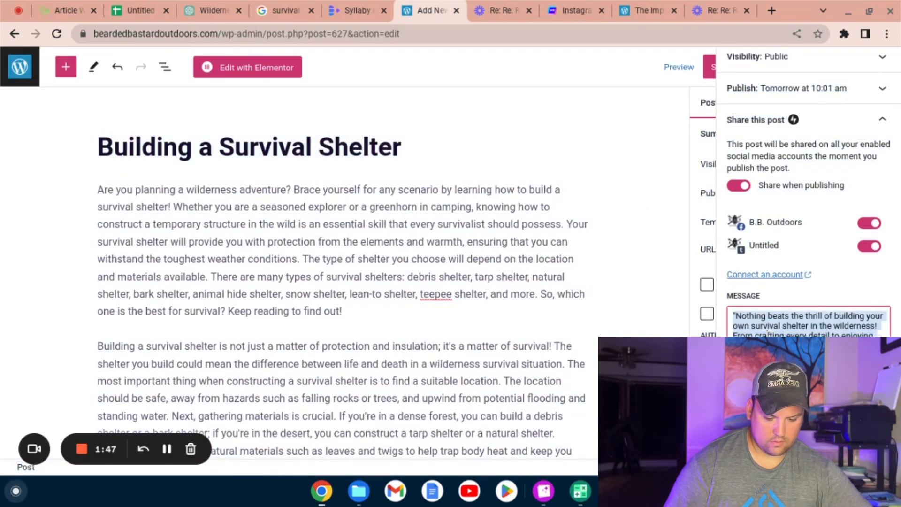
{"action": "key", "text": "ctrl+v"}
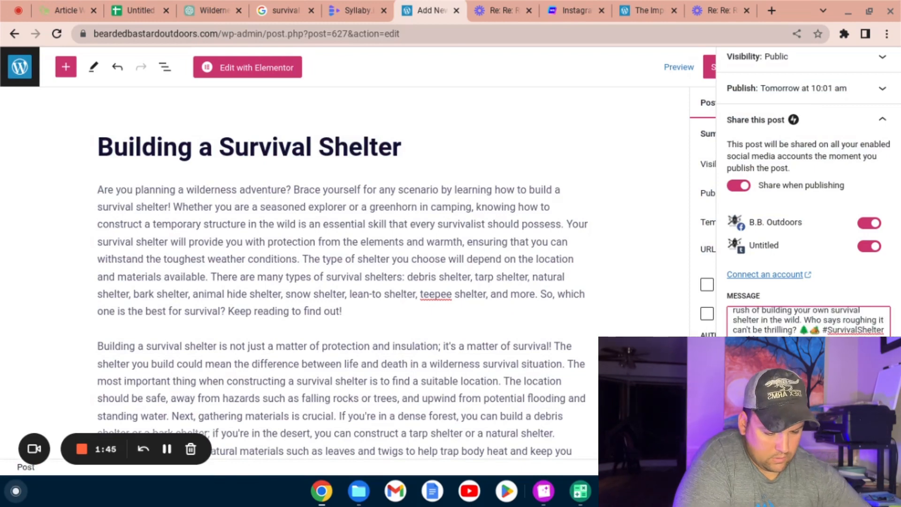
{"action": "key", "text": "Up"}
{"action": "key", "text": "Up"}
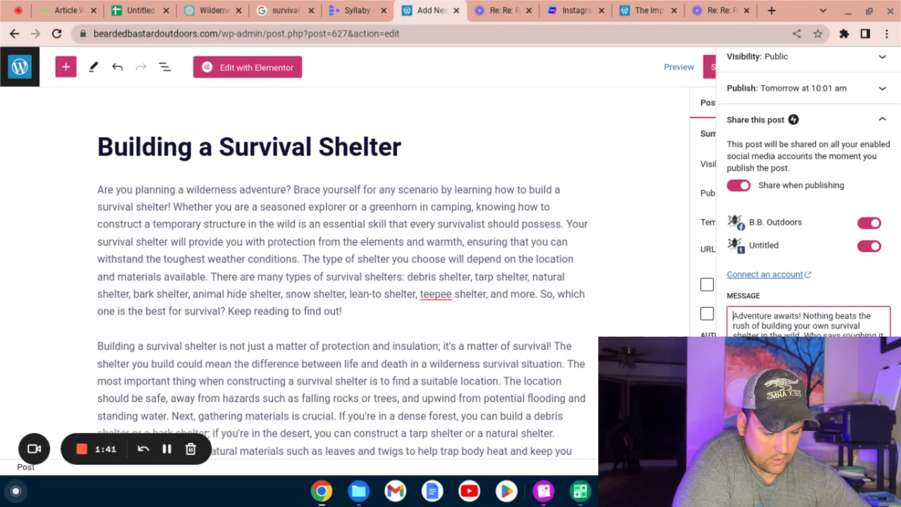
Step: Copy the post title and ask ChatGPT to write a meta title and meta description for the article "Building a Survival Shelter"
{"action": "scroll", "coordinate": [780, 332], "scroll_direction": "down", "scroll_amount": 1}
{"action": "scroll", "coordinate": [807, 212], "scroll_direction": "down", "scroll_amount": 4}
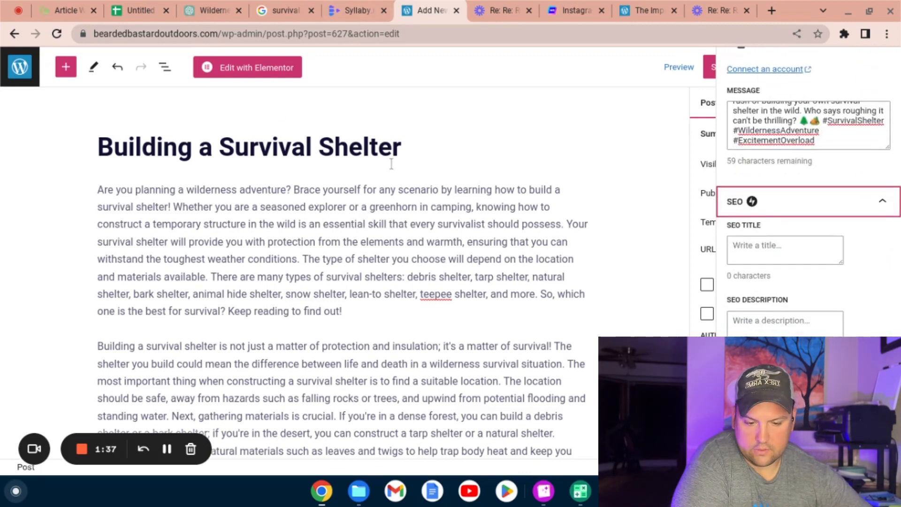
{"action": "left_click_drag", "start_coordinate": [400, 160], "coordinate": [102, 156]}
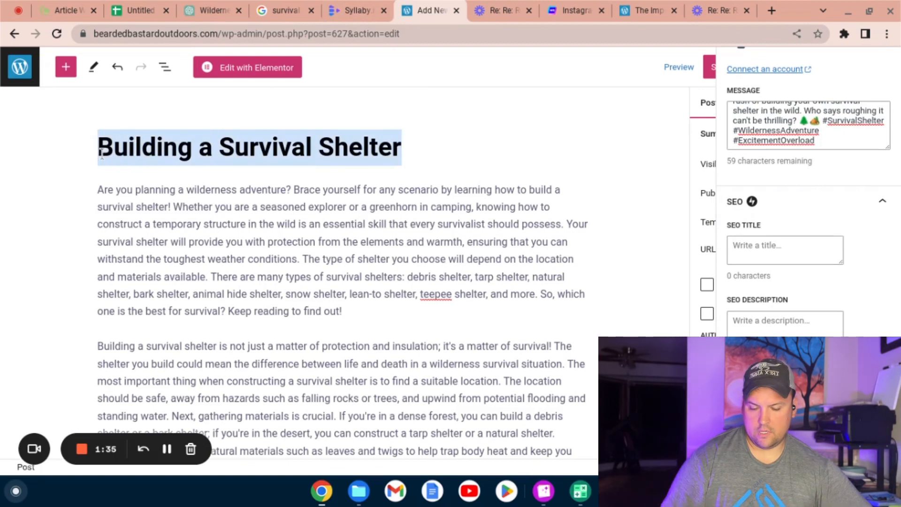
{"action": "left_click", "coordinate": [204, 11]}
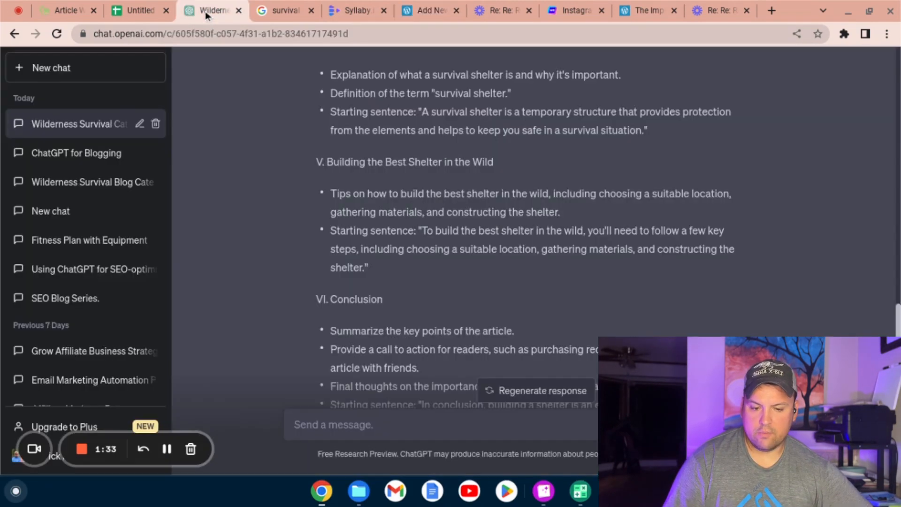
{"action": "left_click", "coordinate": [367, 421]}
{"action": "type", "text": "b"}
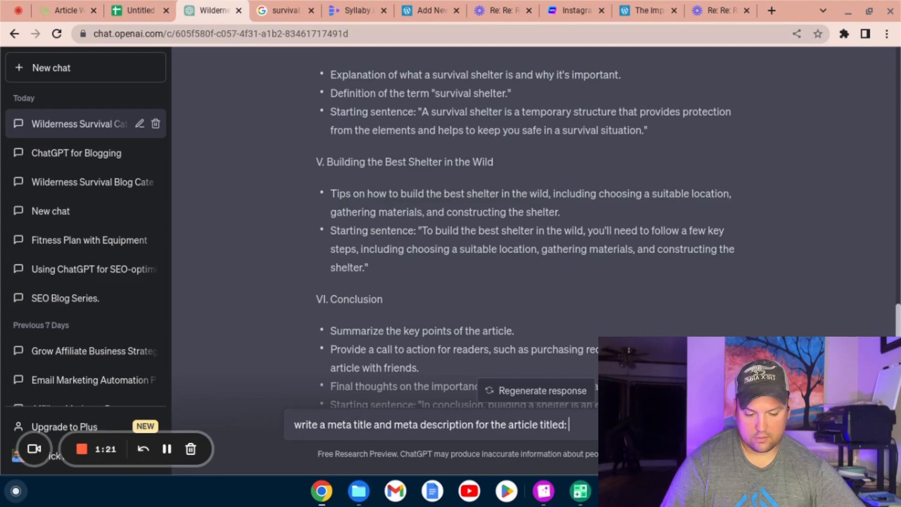
{"action": "key", "text": "Return"}
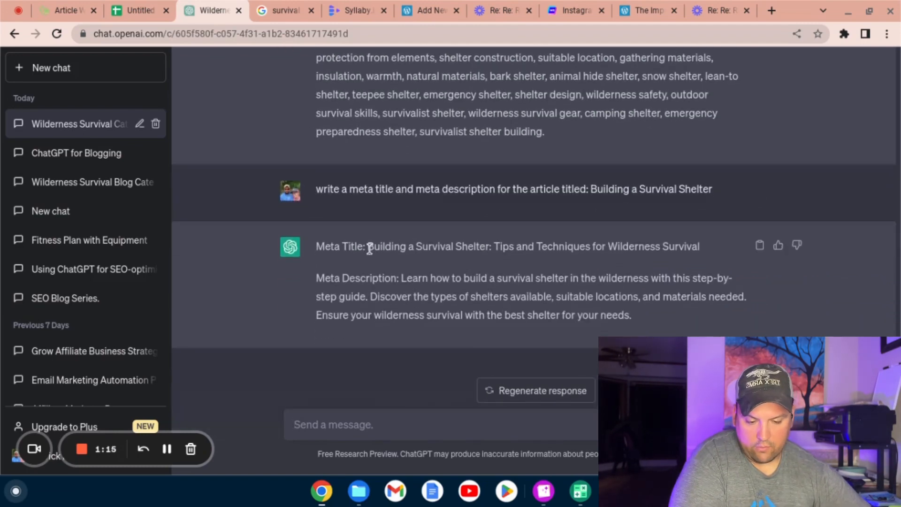
Step: Copy "Building a Survival Shelter: Tips and Techniques for Wilderness Survival" from ChatGPT into the WordPress post's SEO title
{"action": "left_click_drag", "start_coordinate": [382, 247], "coordinate": [706, 256]}
{"action": "key", "text": "ctrl+c"}
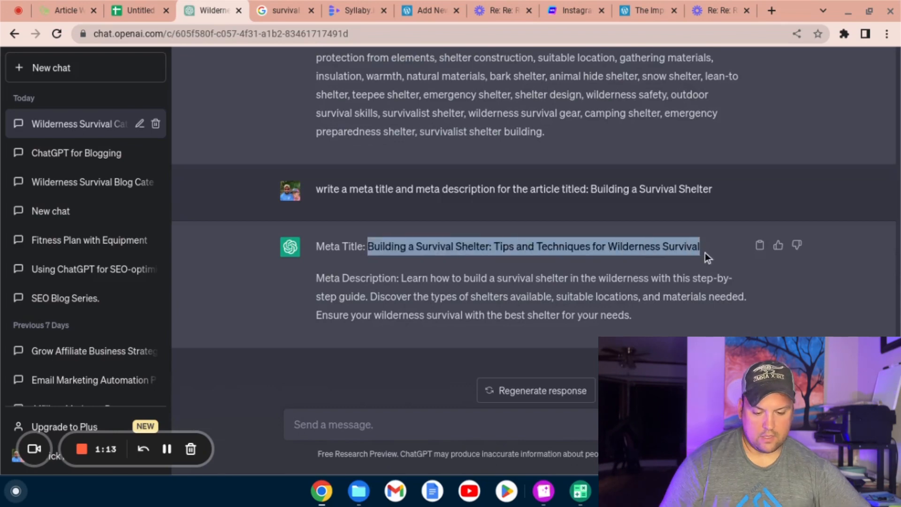
{"action": "left_click", "coordinate": [429, 11]}
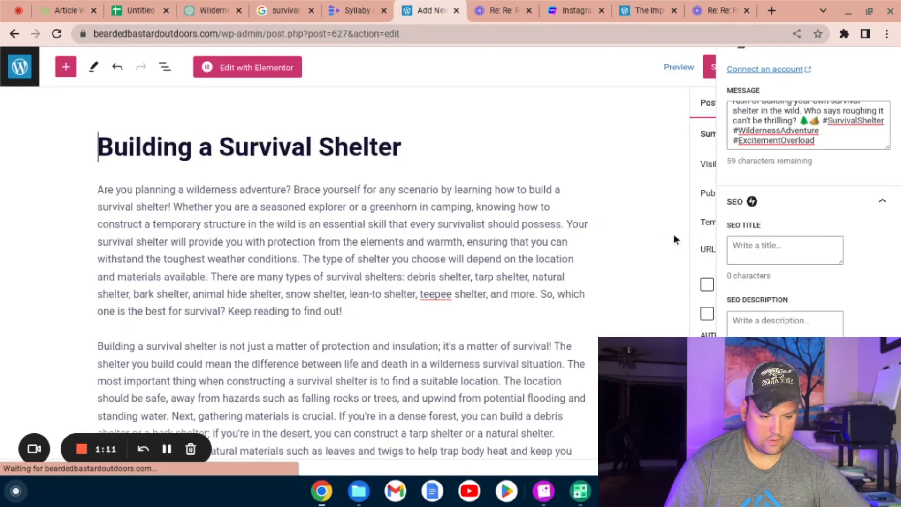
{"action": "left_click", "coordinate": [742, 250]}
{"action": "key", "text": "ctrl+v"}
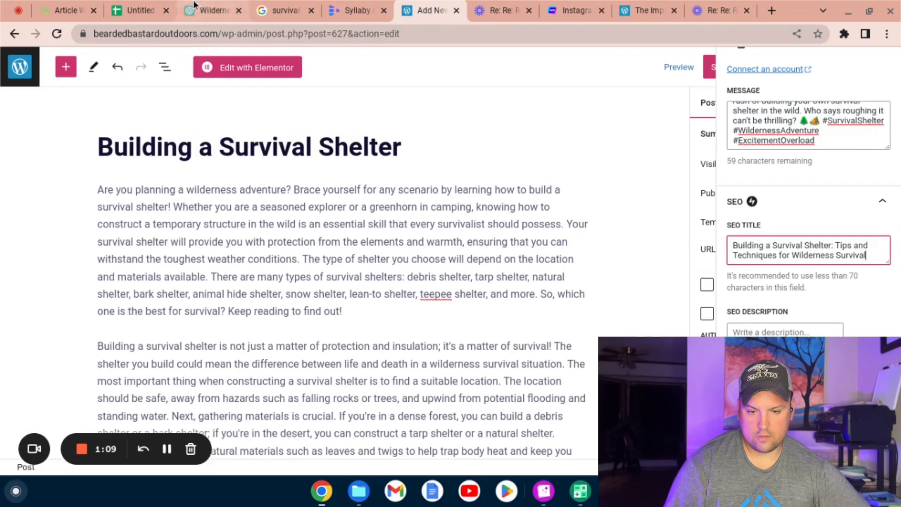
Step: Copy ChatGPT's meta description into the WordPress post's SEO description and schedule the post
{"action": "left_click", "coordinate": [211, 10]}
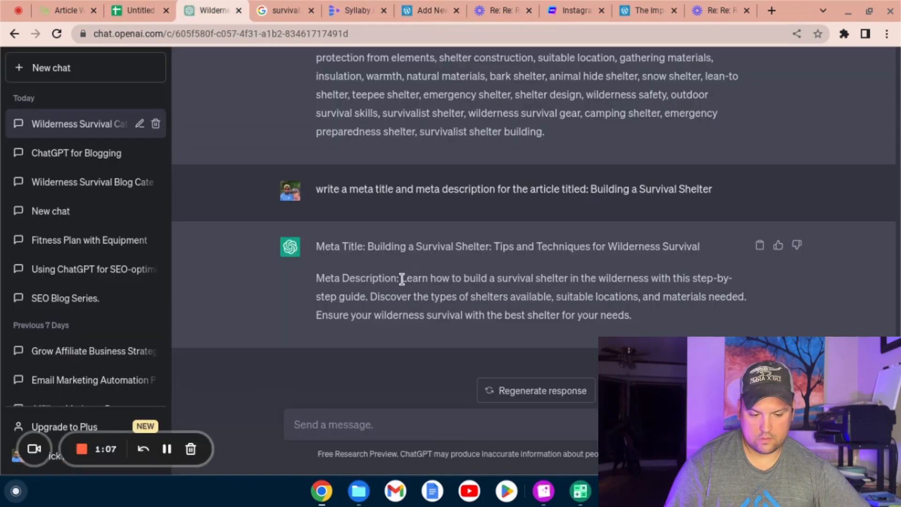
{"action": "left_click_drag", "start_coordinate": [402, 278], "coordinate": [594, 337]}
{"action": "key", "text": "ctrl+c"}
{"action": "left_click", "coordinate": [423, 10]}
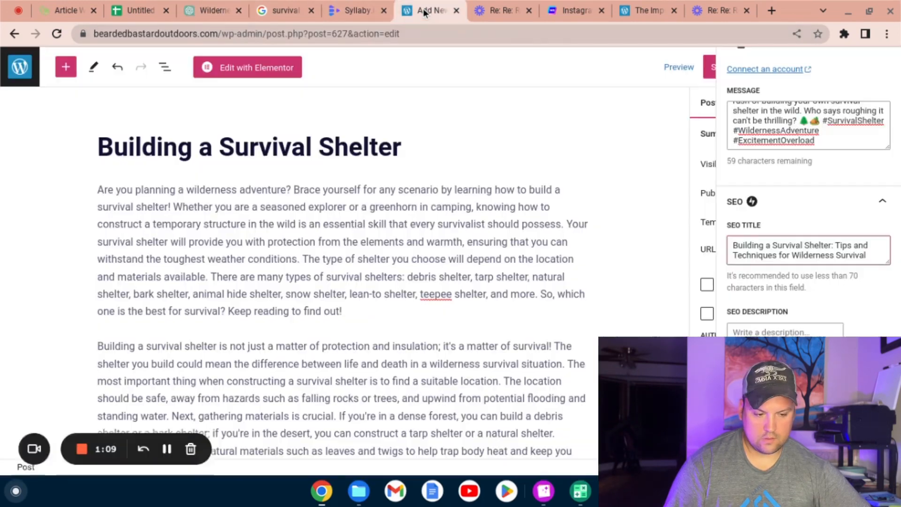
{"action": "left_click", "coordinate": [774, 330]}
{"action": "key", "text": "ctrl+v"}
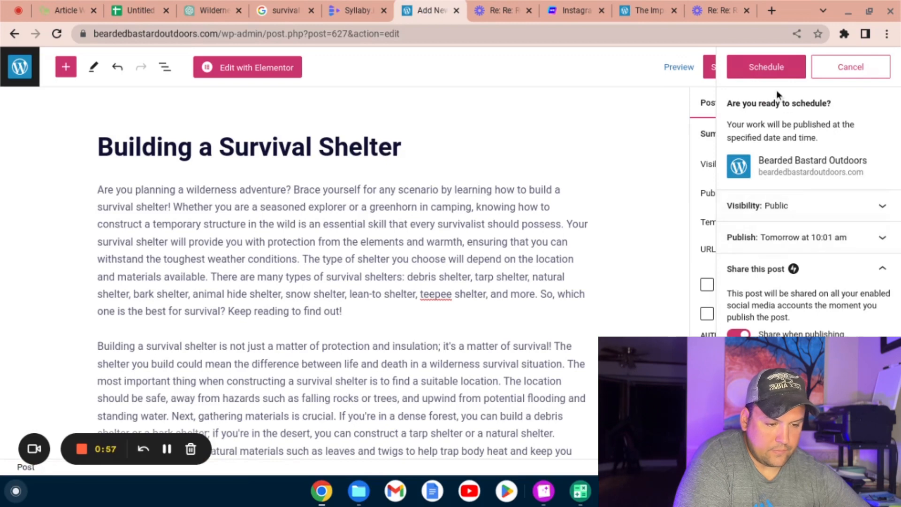
{"action": "left_click", "coordinate": [774, 77]}
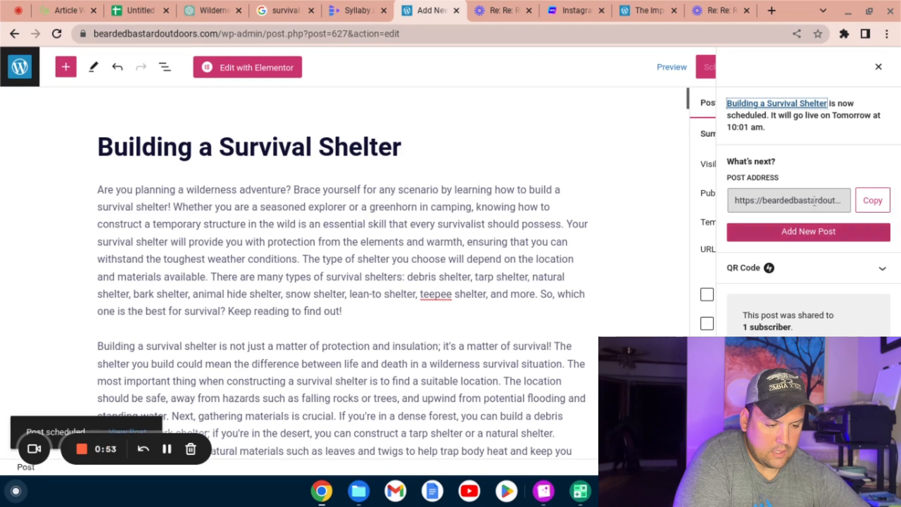
Step: Copy the scheduled post's address into cell E2 of the Google Sheets article plan, fitting column D to its contents
{"action": "left_click", "coordinate": [871, 200]}
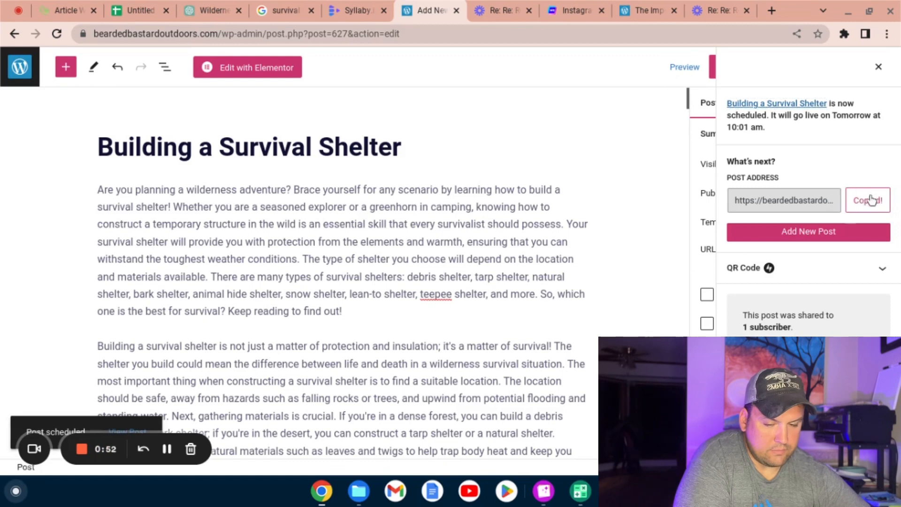
{"action": "left_click", "coordinate": [128, 10]}
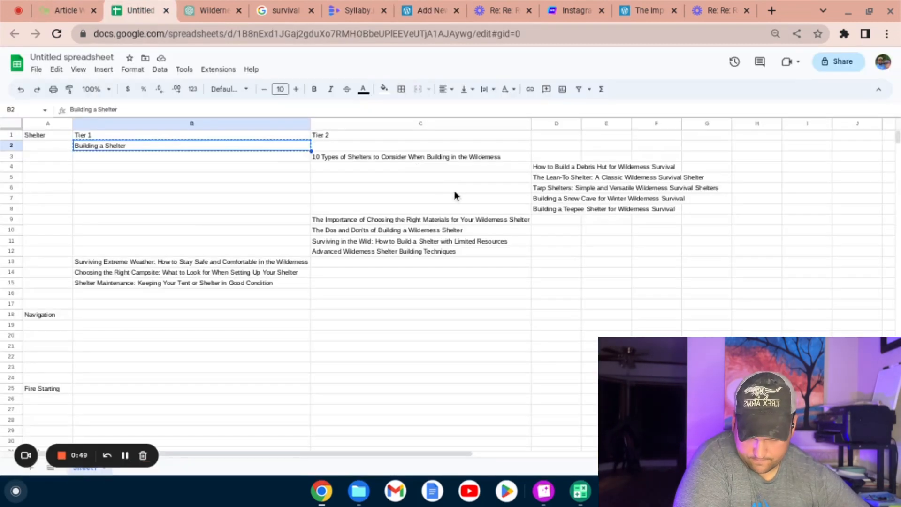
{"action": "key", "text": "Right"}
{"action": "key", "text": "Right"}
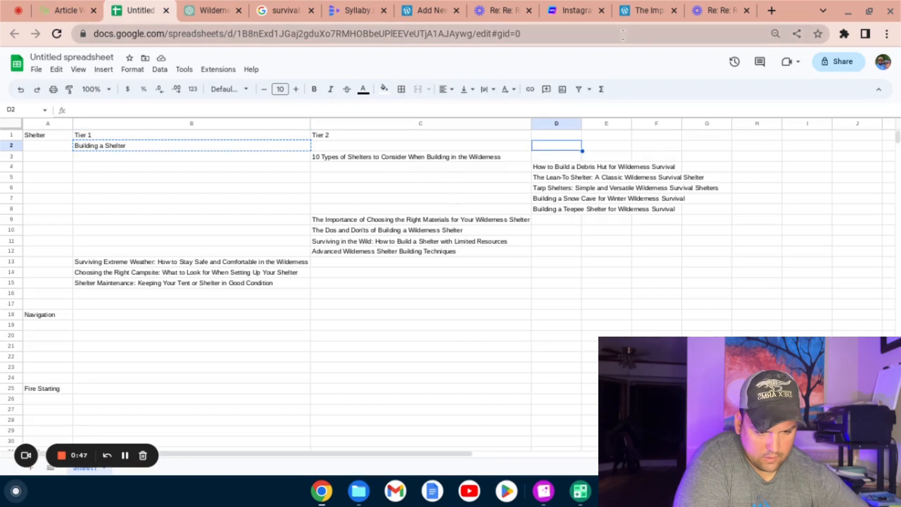
{"action": "double_click", "coordinate": [581, 123]}
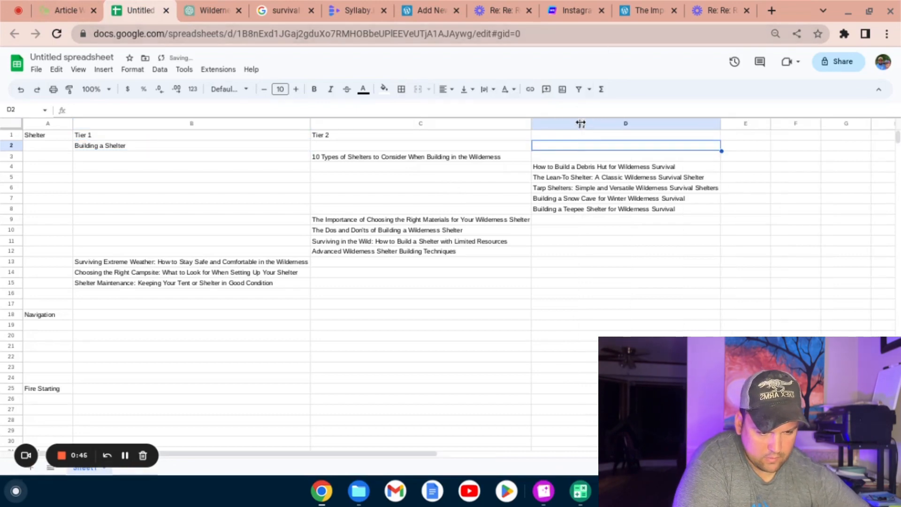
{"action": "key", "text": "Right"}
{"action": "key", "text": "ctrl+v"}
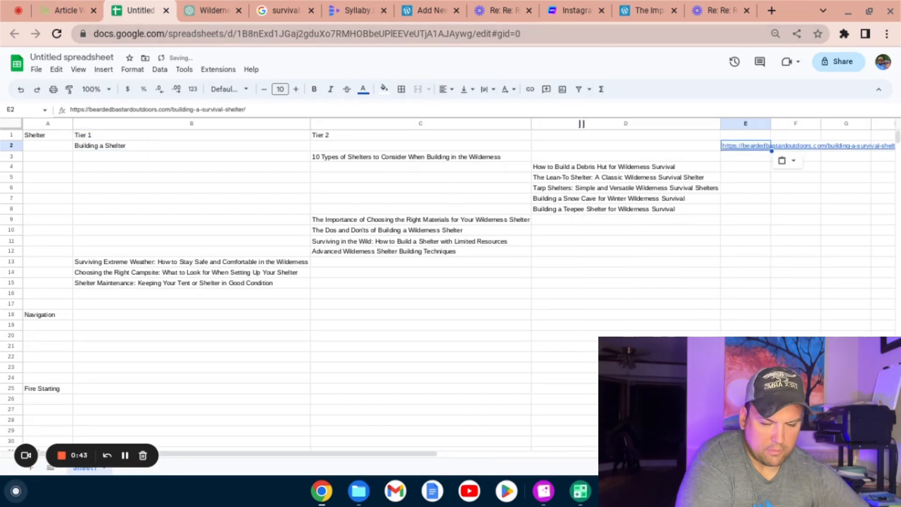